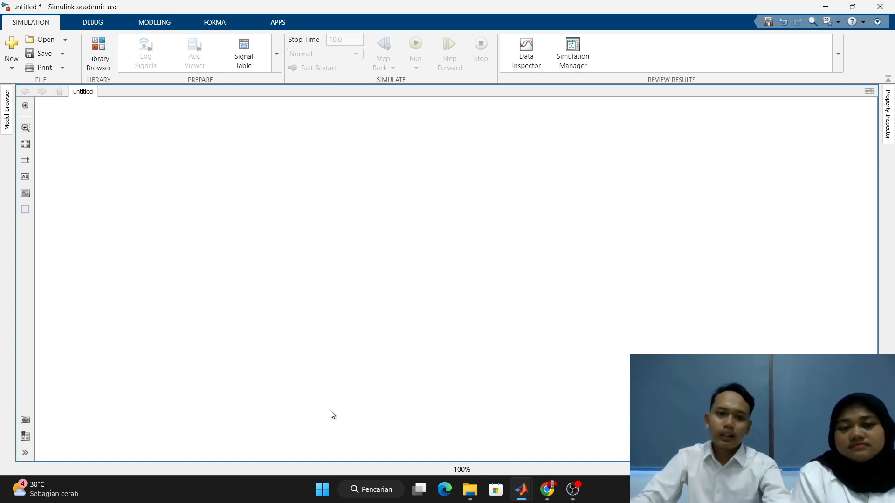
# - Add a Constant block with the value 1 in the upper-left area of the empty model canvas
pyautogui.doubleClick(99, 146)
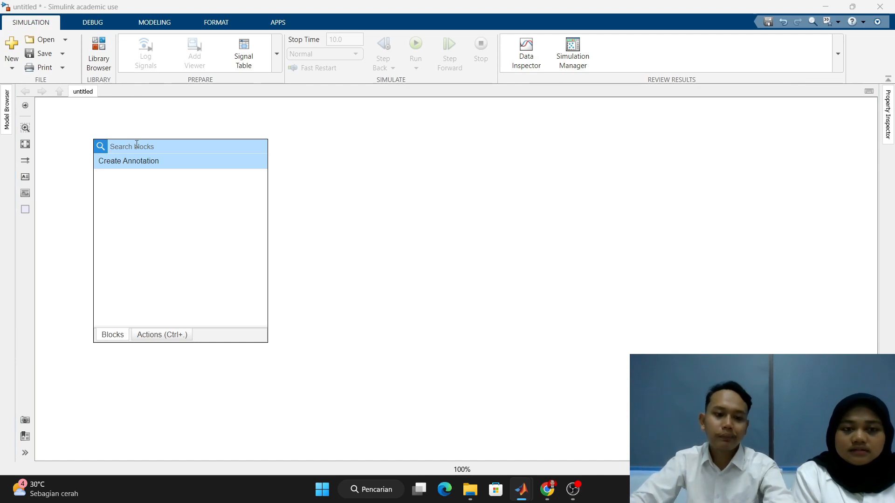
pyautogui.write('don')
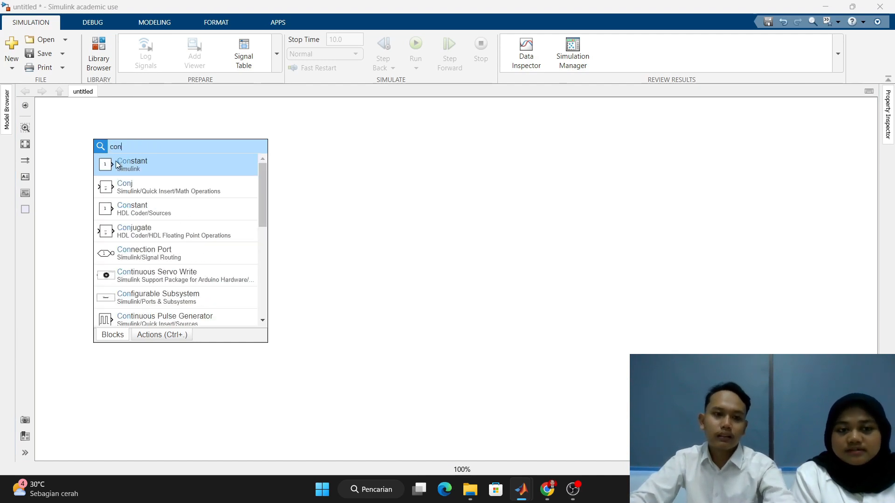
pyautogui.click(142, 172)
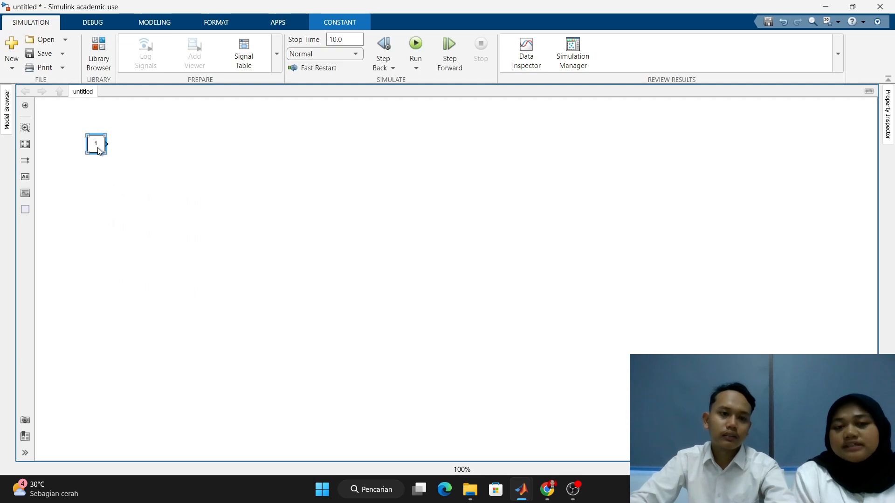
pyautogui.moveTo(97, 150); pyautogui.dragTo(147, 205)
pyautogui.doubleClick(146, 202)
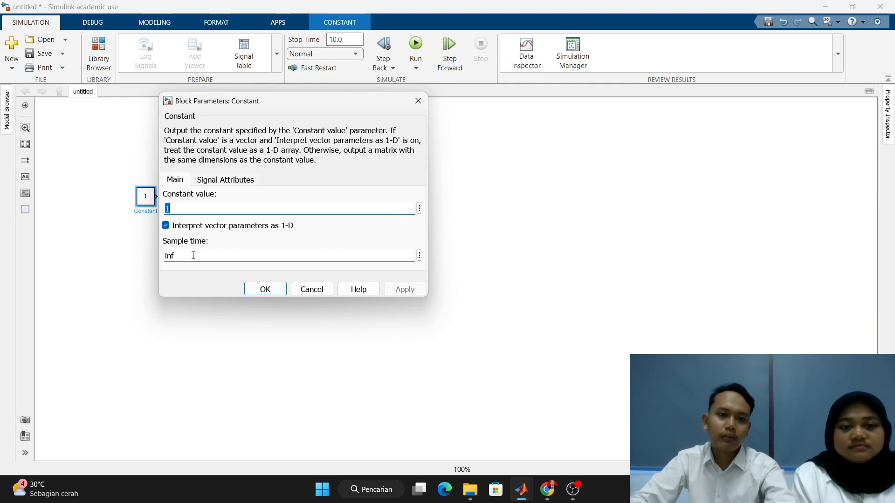
pyautogui.click(265, 290)
# - Add a Repeating Sequence block from Simulink Sources and align it directly below the Constant block
pyautogui.doubleClick(171, 237)
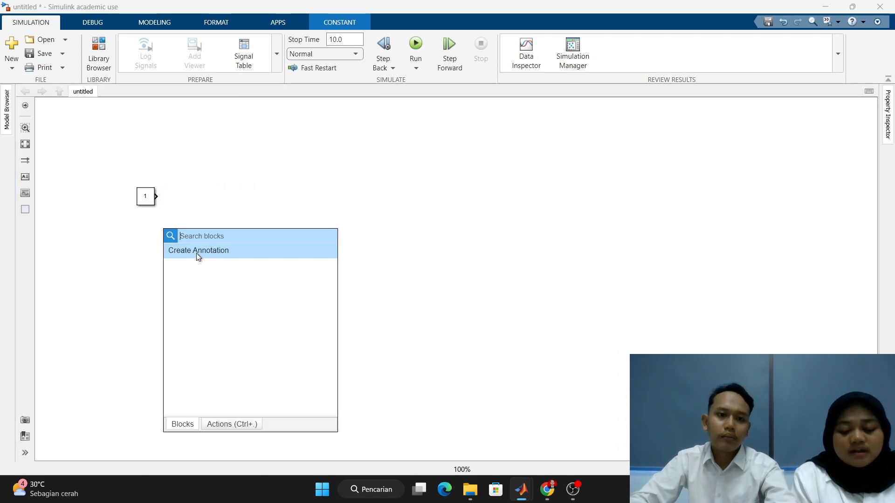
pyautogui.write('rep')
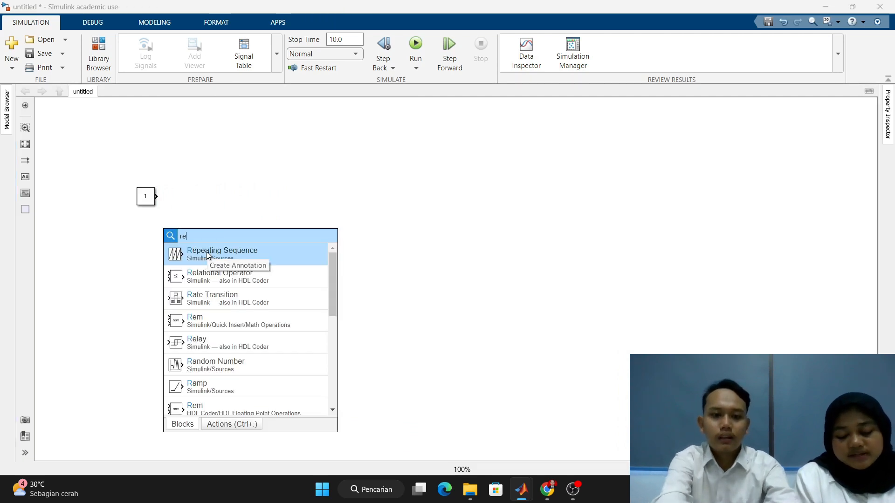
pyautogui.click(221, 251)
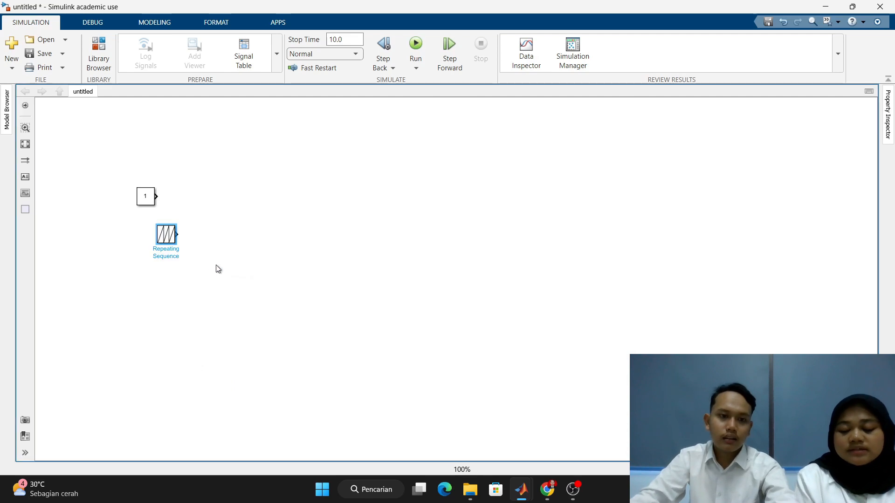
pyautogui.moveTo(158, 242); pyautogui.dragTo(145, 262)
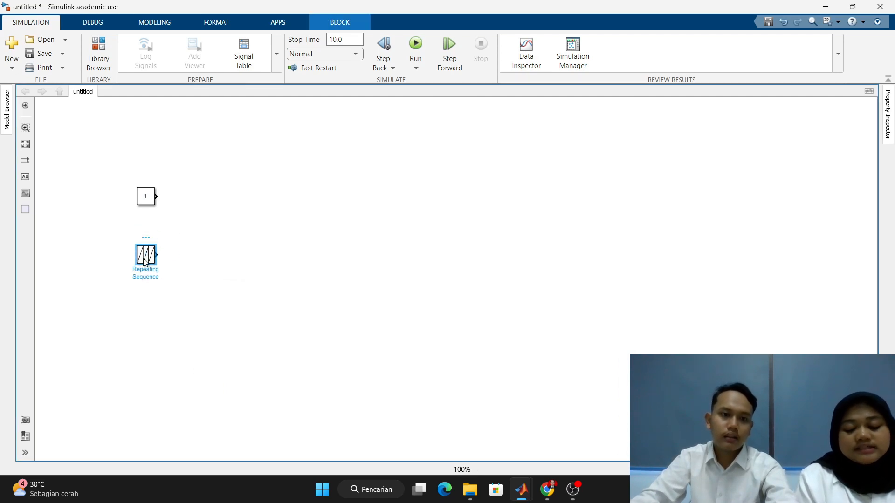
# - Set the Repeating Sequence block's time values to [0 1]*1/1000
pyautogui.doubleClick(145, 260)
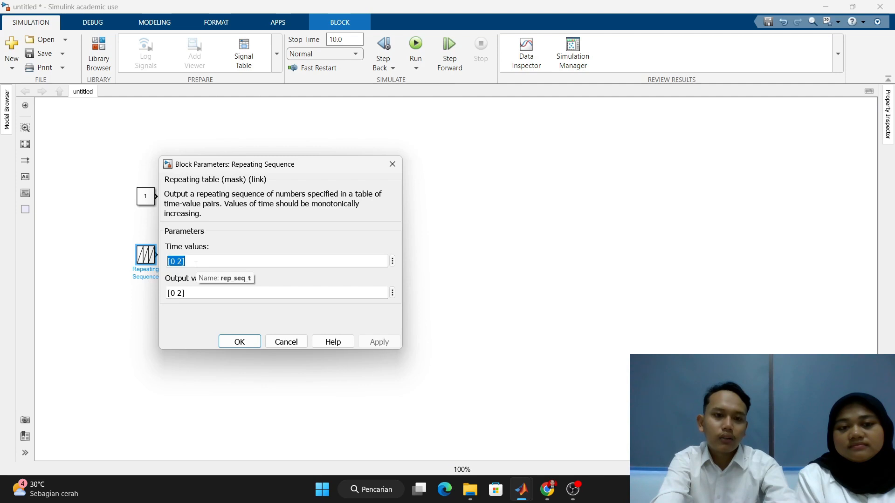
pyautogui.write('[')
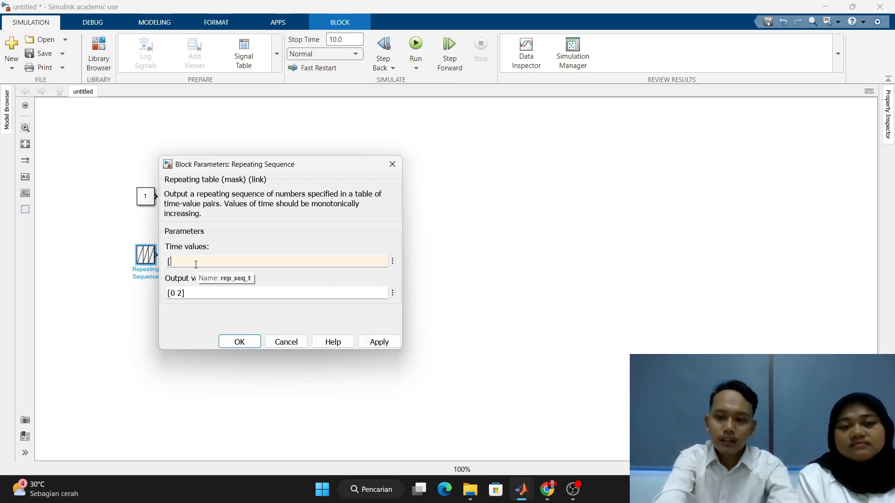
pyautogui.write('0 1')
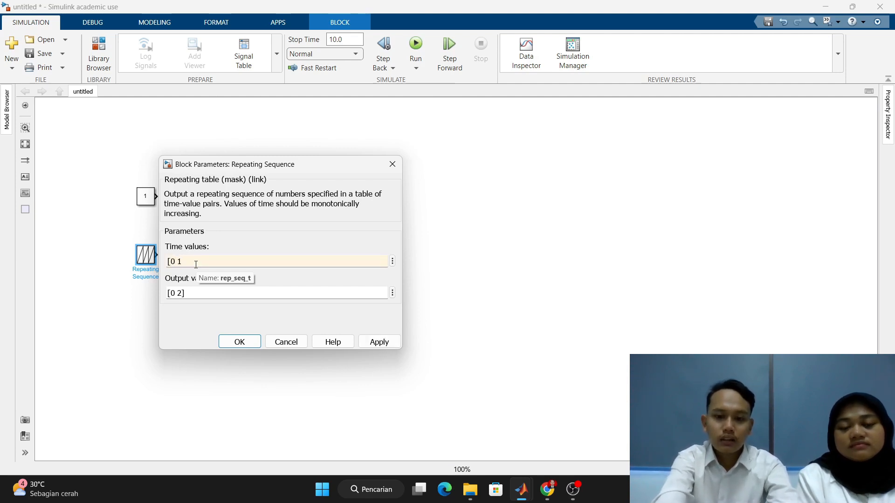
pyautogui.write(']')
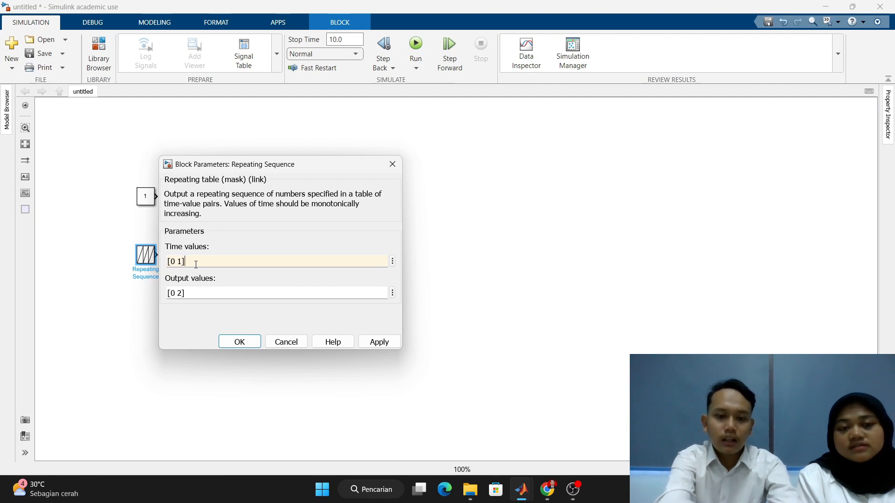
pyautogui.write('*1/1')
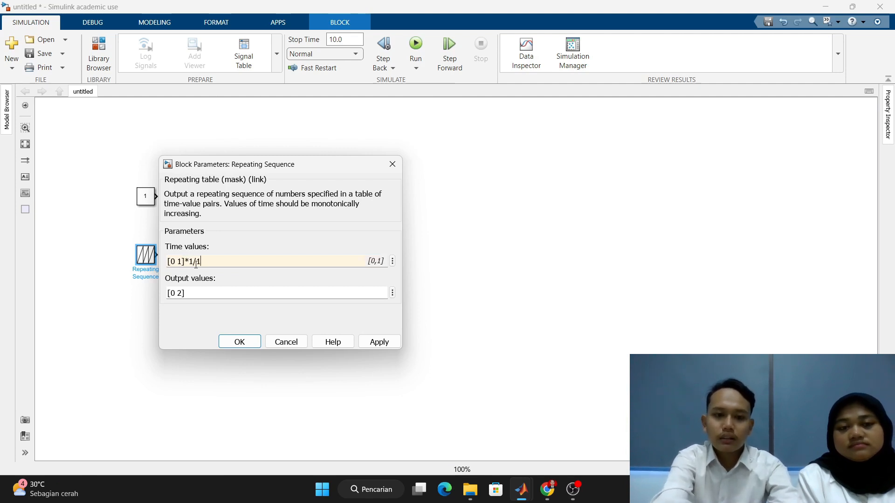
pyautogui.write('000')
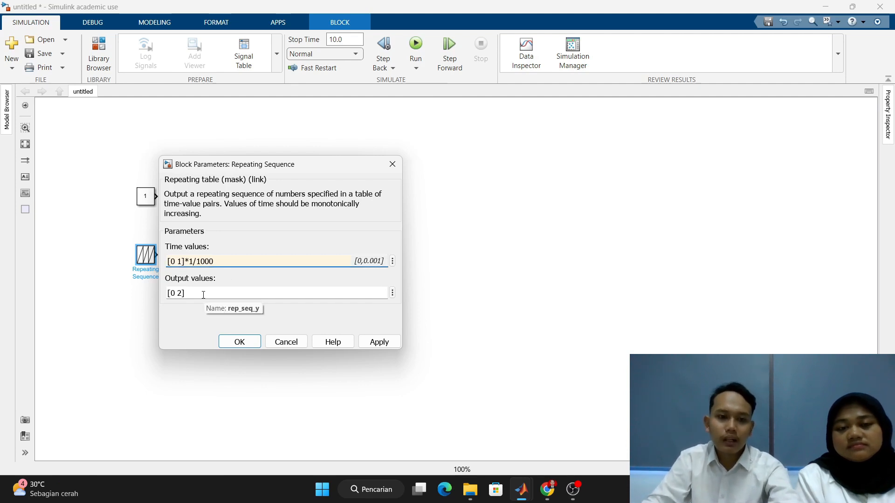
pyautogui.click(379, 342)
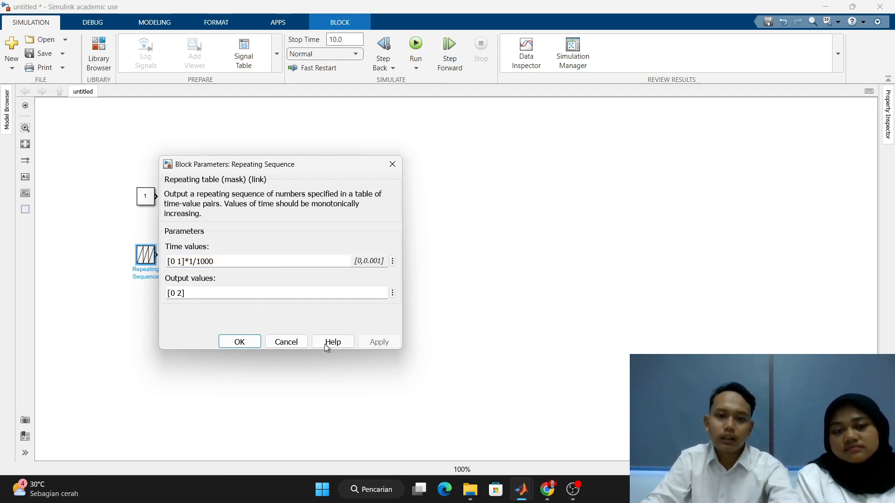
pyautogui.click(239, 341)
# - Add a Relational Operator block to the right of the two source blocks, at a height between them
pyautogui.doubleClick(199, 223)
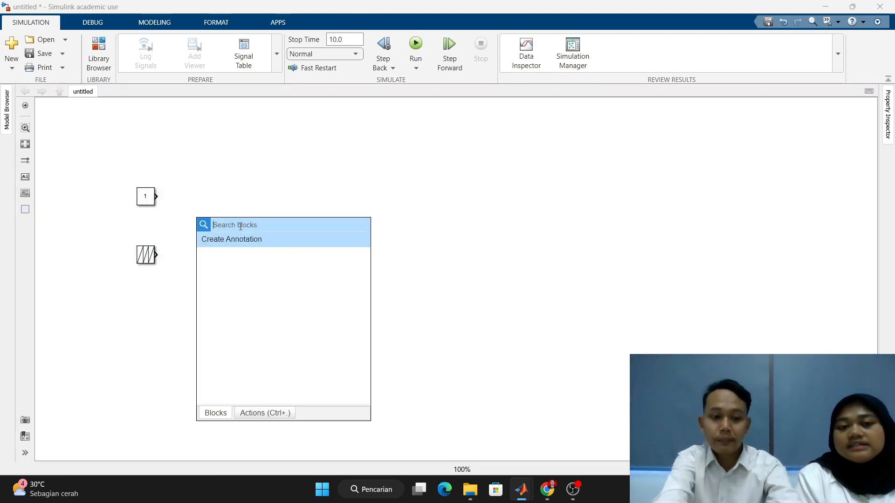
pyautogui.write('rela')
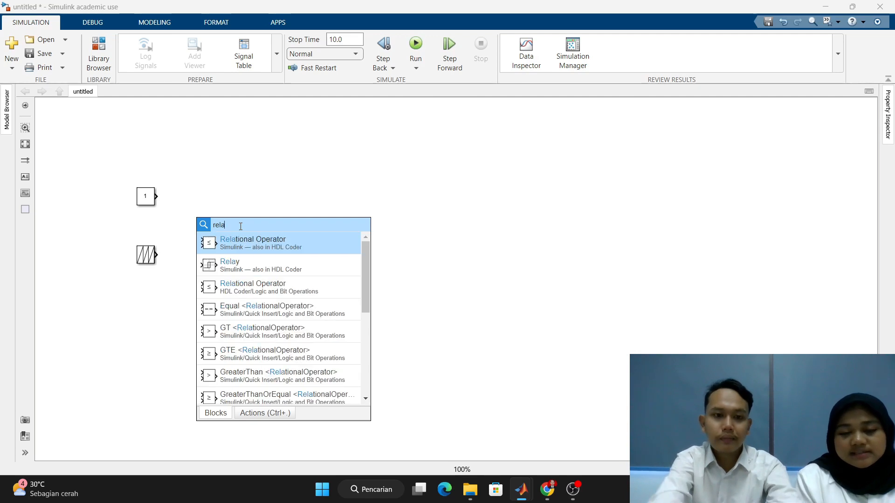
pyautogui.click(253, 240)
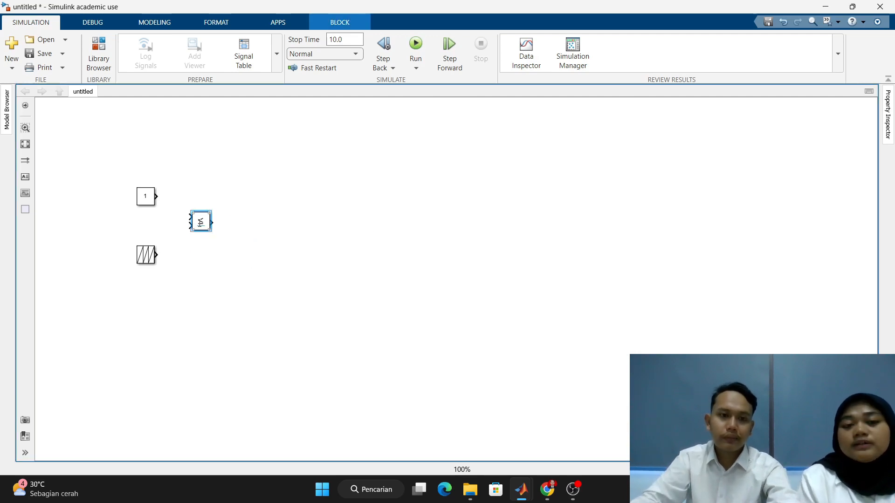
pyautogui.moveTo(200, 225); pyautogui.dragTo(221, 232)
pyautogui.click(222, 232)
pyautogui.click(228, 257)
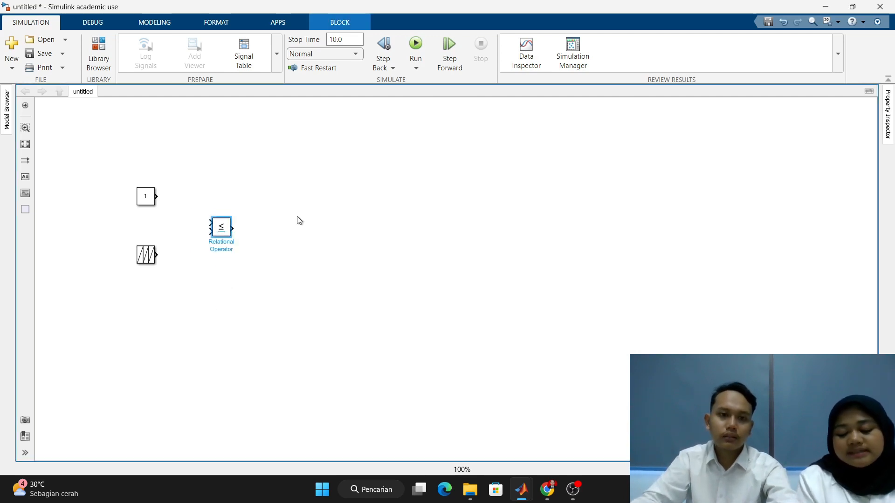
pyautogui.click(298, 219)
# - Set the Relational Operator block's operator to > and check its data type settings
pyautogui.doubleClick(222, 227)
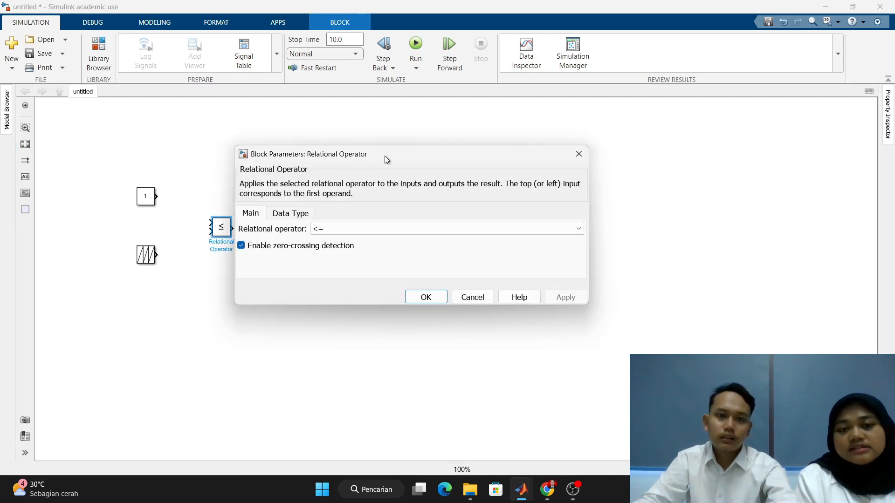
pyautogui.click(376, 230)
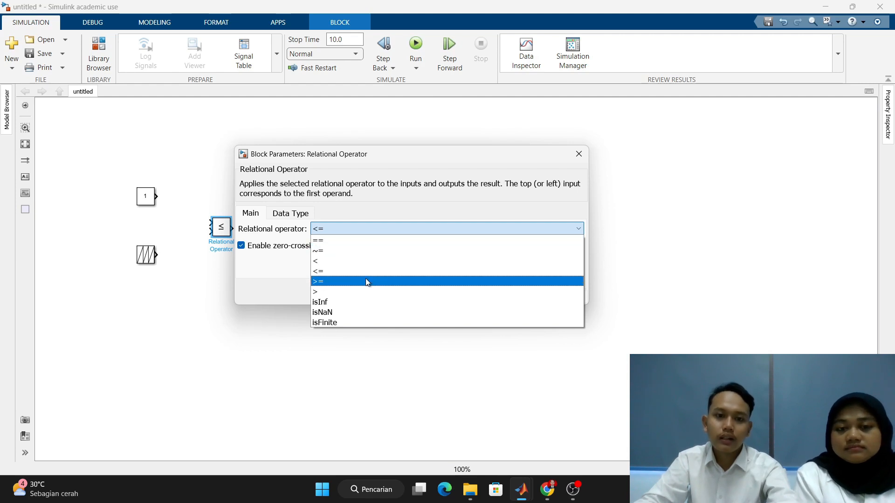
pyautogui.click(366, 292)
pyautogui.click(288, 213)
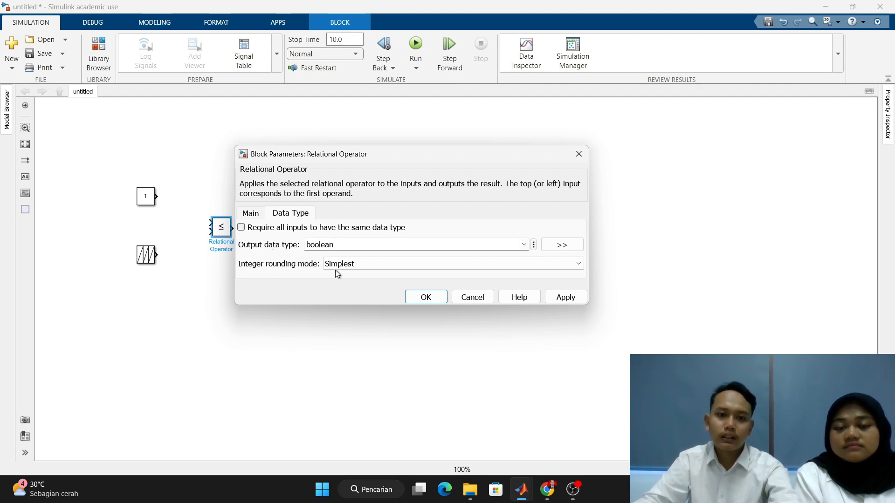
pyautogui.click(556, 297)
pyautogui.click(425, 297)
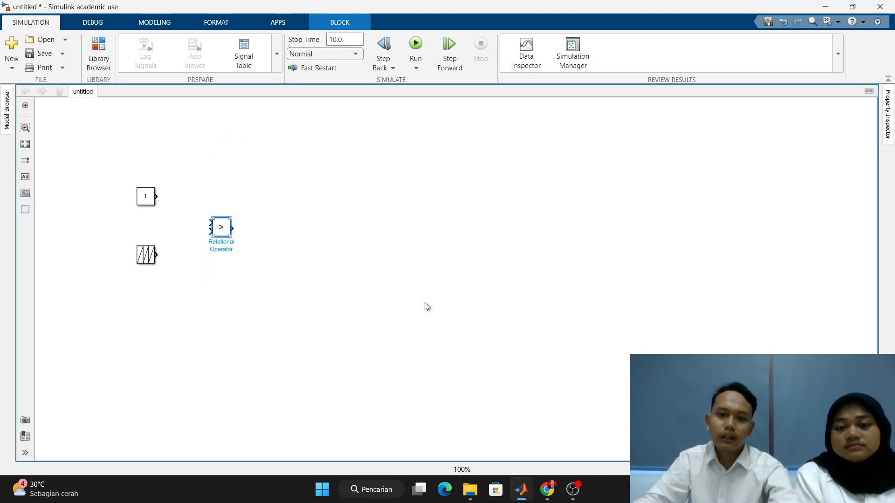
# - Add a Scope block right of the Relational Operator, enlarge it, and place a copy below it with a gap between the two
pyautogui.doubleClick(313, 202)
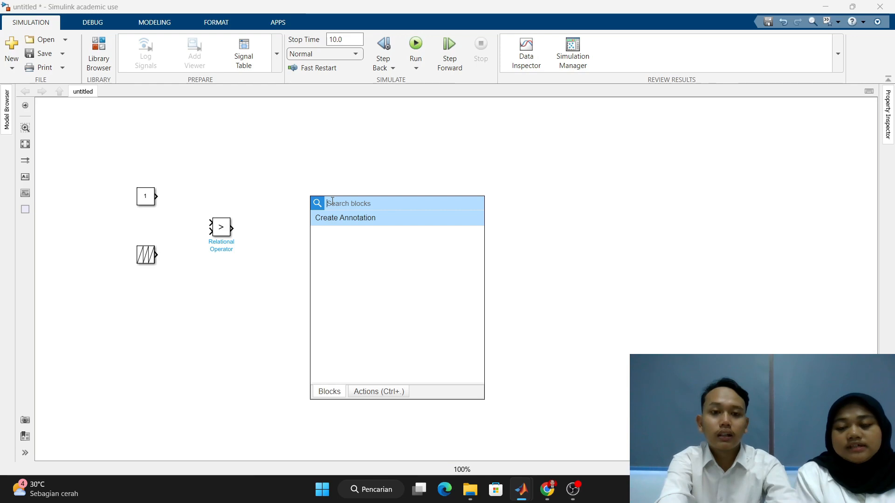
pyautogui.write('scope')
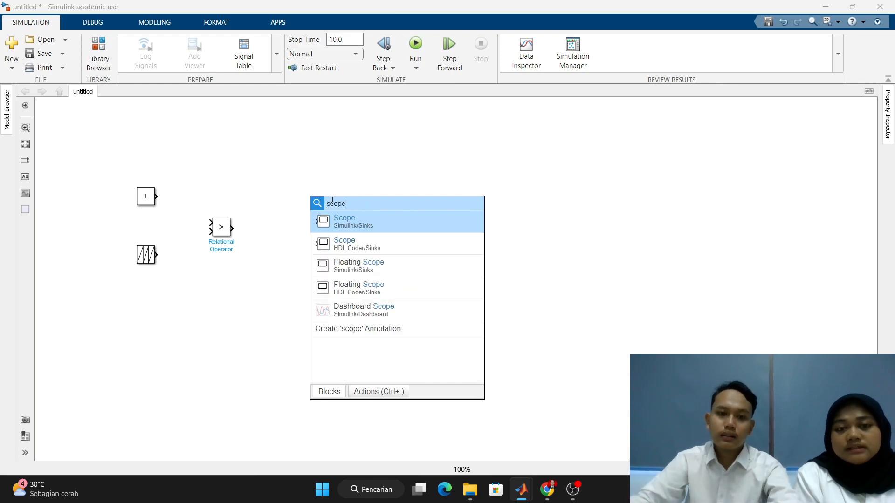
pyautogui.click(370, 218)
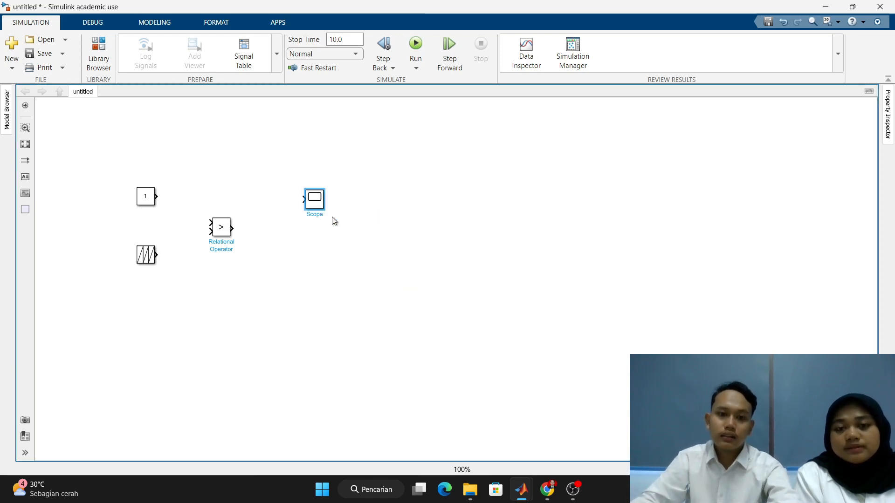
pyautogui.moveTo(325, 228); pyautogui.dragTo(327, 303)
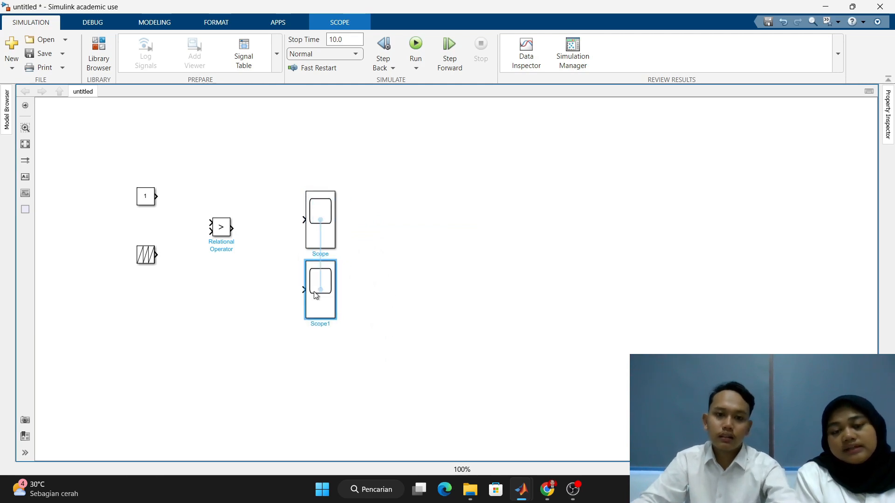
pyautogui.moveTo(325, 234); pyautogui.dragTo(322, 217)
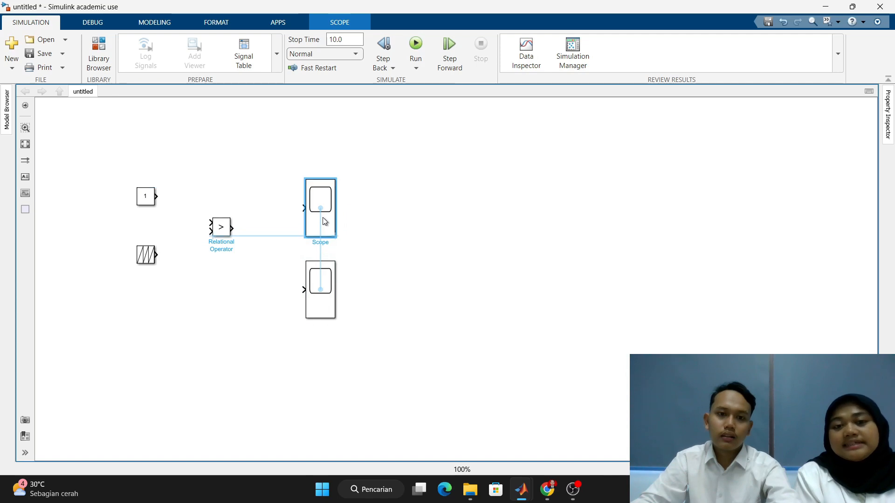
pyautogui.moveTo(322, 275); pyautogui.dragTo(319, 270)
# - Configure the upper Scope with 3 input ports and a layout of three displays stacked in one column
pyautogui.doubleClick(329, 212)
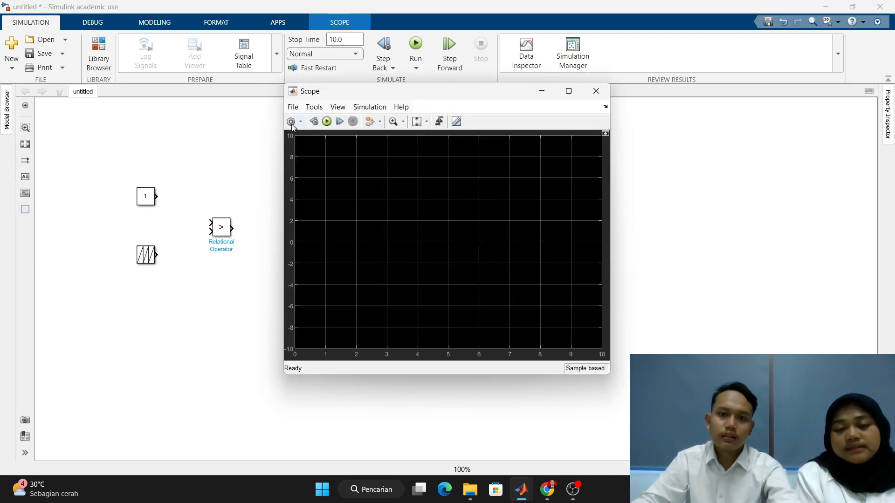
pyautogui.click(292, 122)
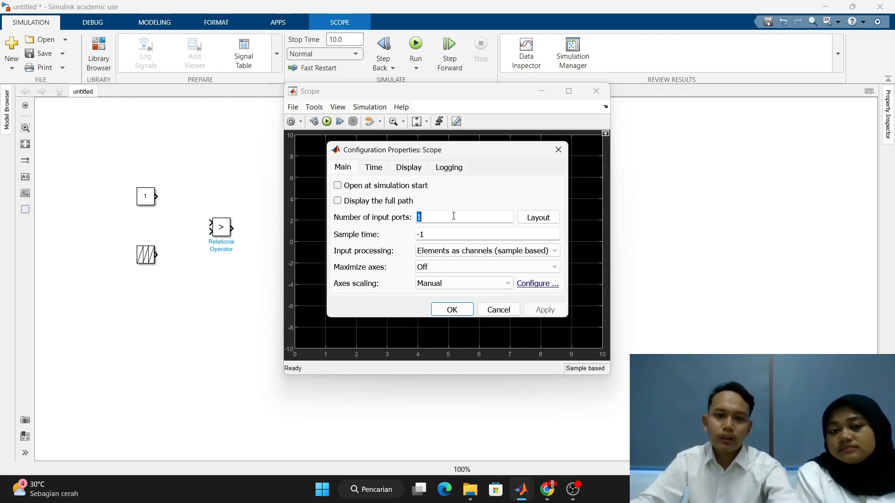
pyautogui.write('3')
pyautogui.click(553, 219)
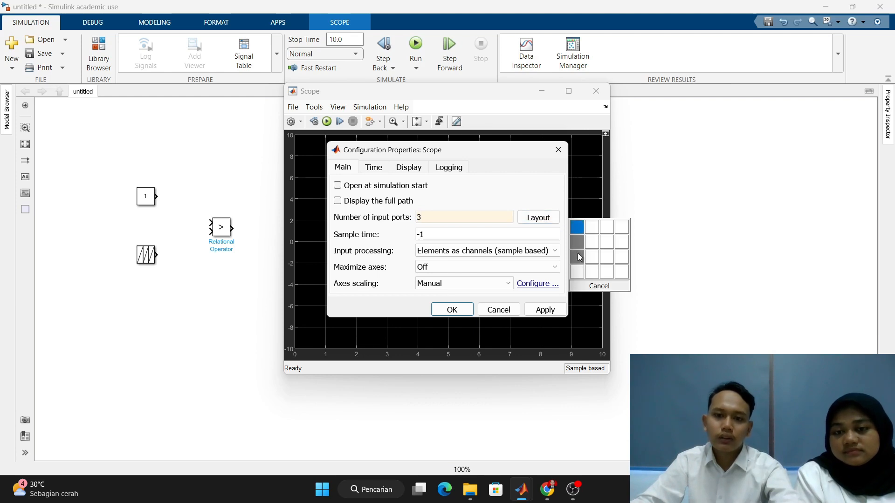
pyautogui.click(578, 254)
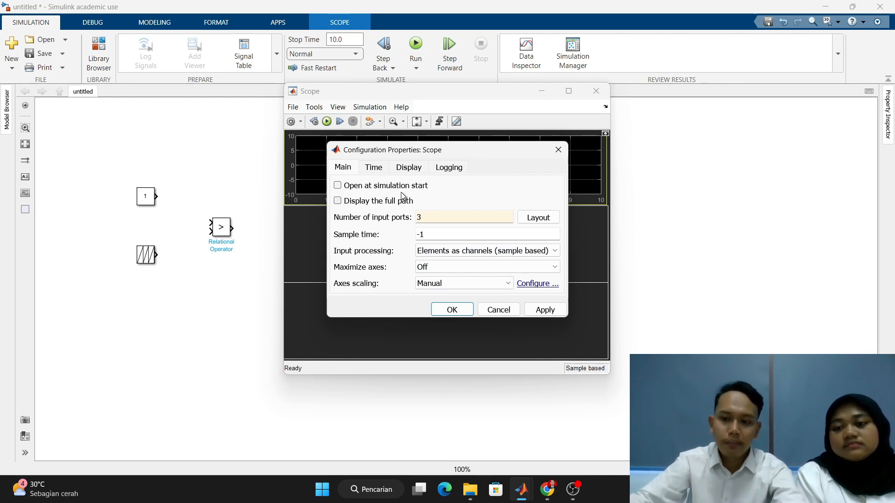
# - Set the upper Scope's time span to 0.02
pyautogui.click(374, 167)
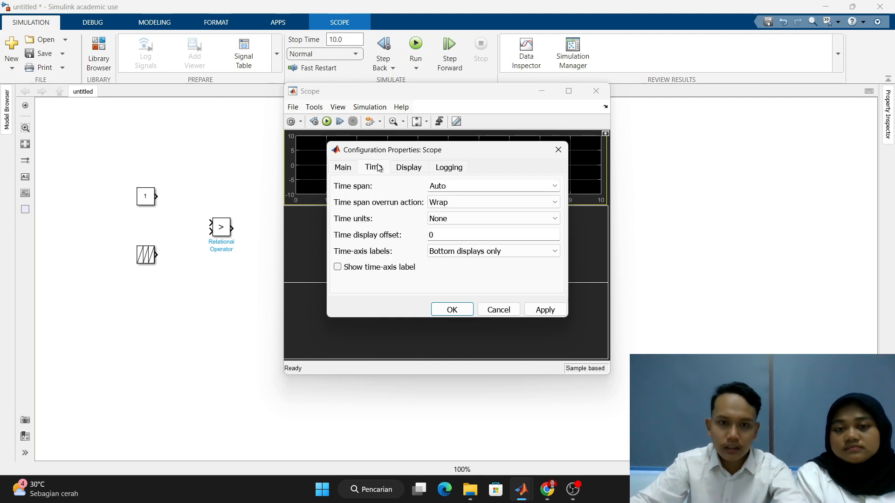
pyautogui.doubleClick(459, 186)
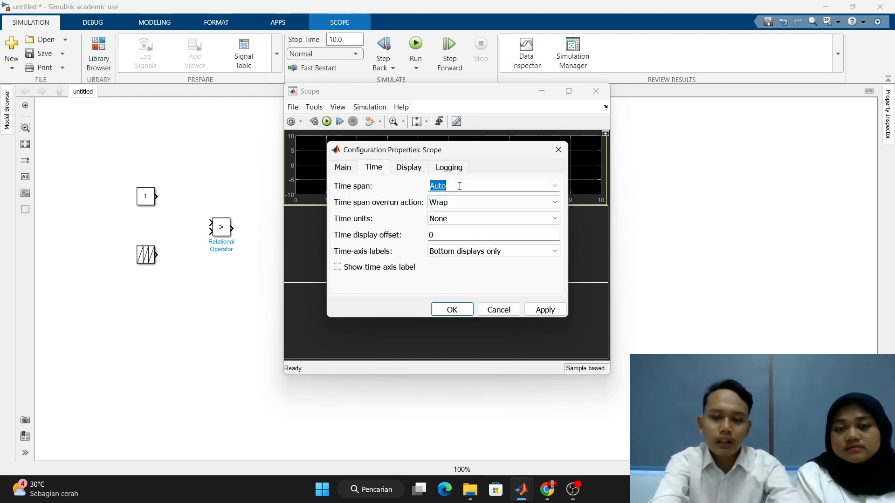
pyautogui.write('0.02')
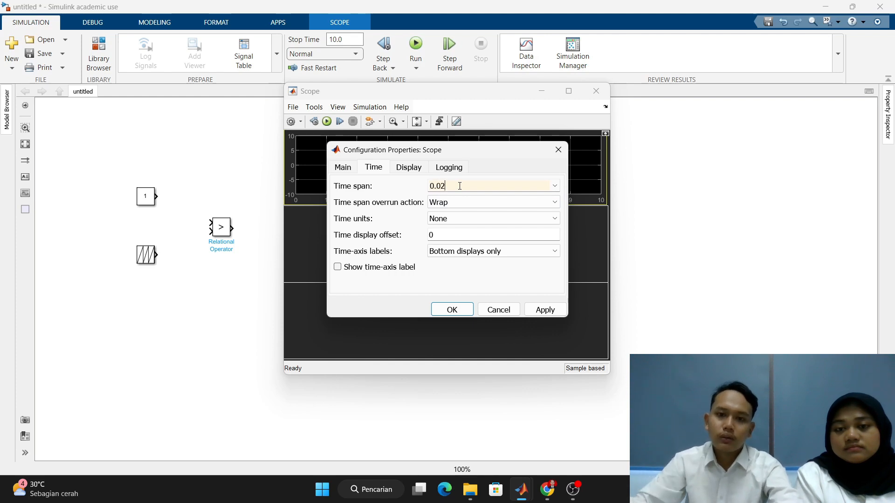
# - Set the upper Scope's first display to Y-limits of 0.9 minimum and 1.1 maximum, apply the configuration and close the Scope
pyautogui.click(403, 168)
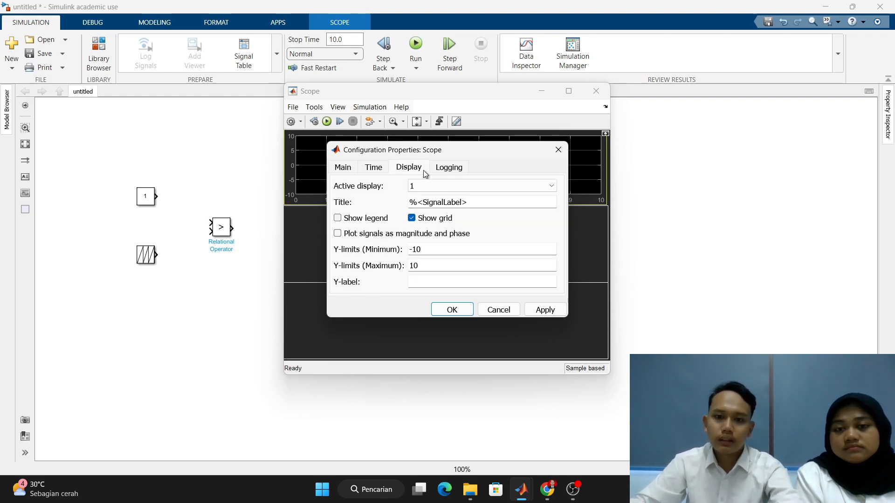
pyautogui.doubleClick(442, 247)
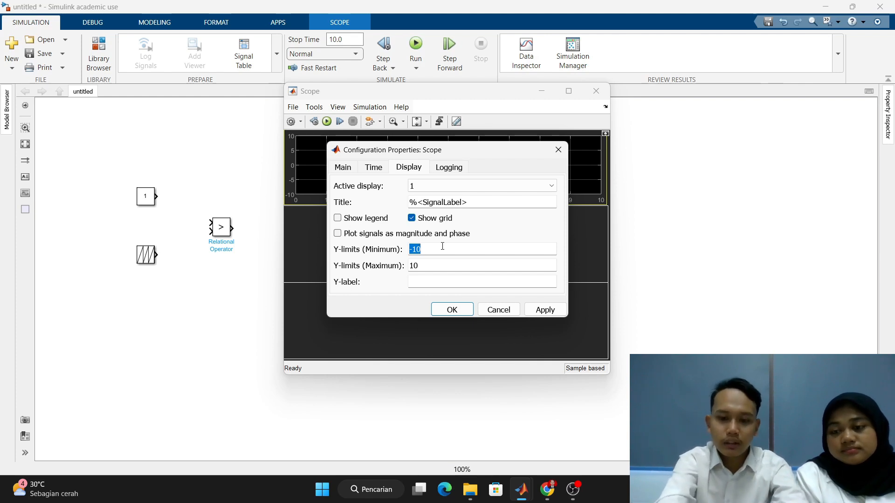
pyautogui.write('0.9')
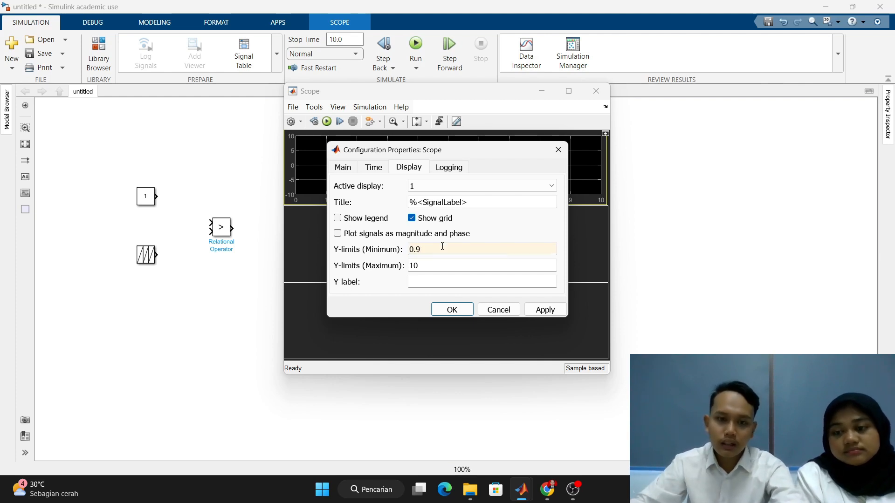
pyautogui.doubleClick(471, 266)
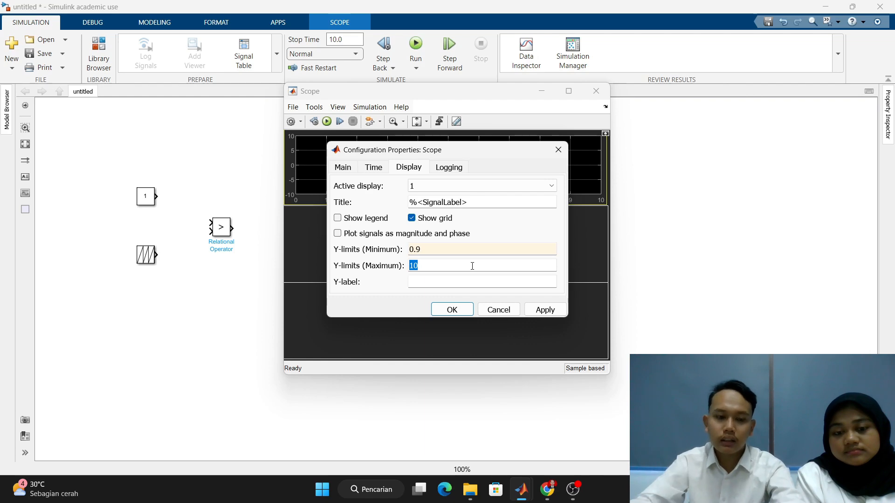
pyautogui.write('1')
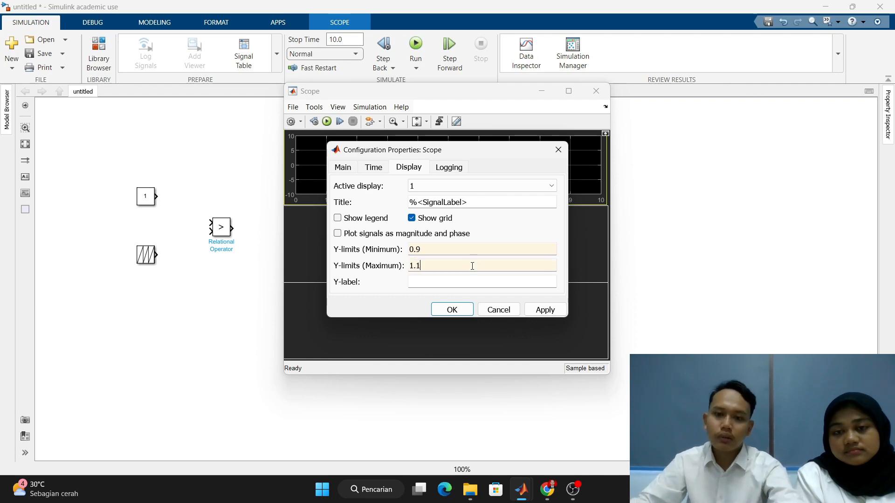
pyautogui.click(545, 310)
pyautogui.click(452, 309)
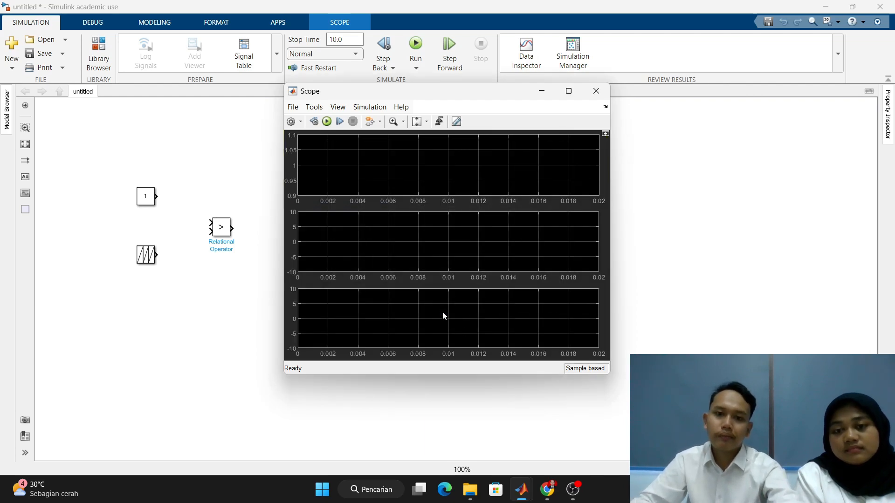
pyautogui.click(595, 92)
# - Configure the lower Scope with 3 input ports and a single-display layout
pyautogui.doubleClick(326, 281)
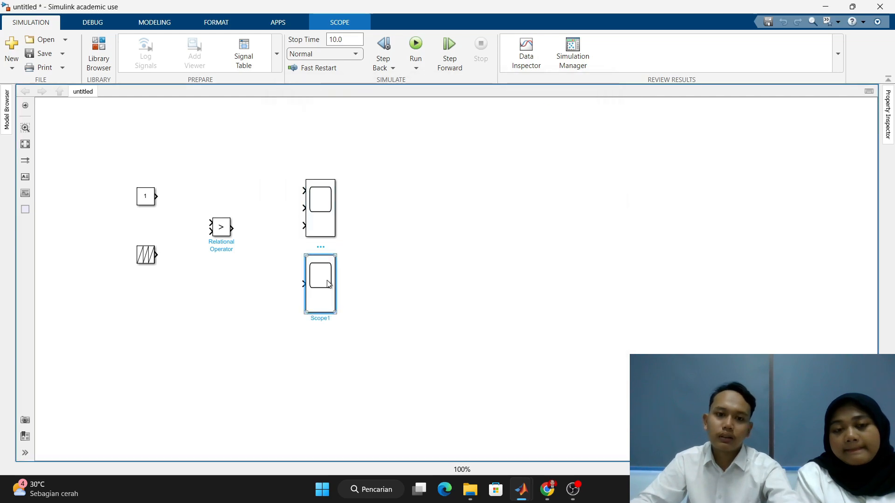
pyautogui.click(291, 122)
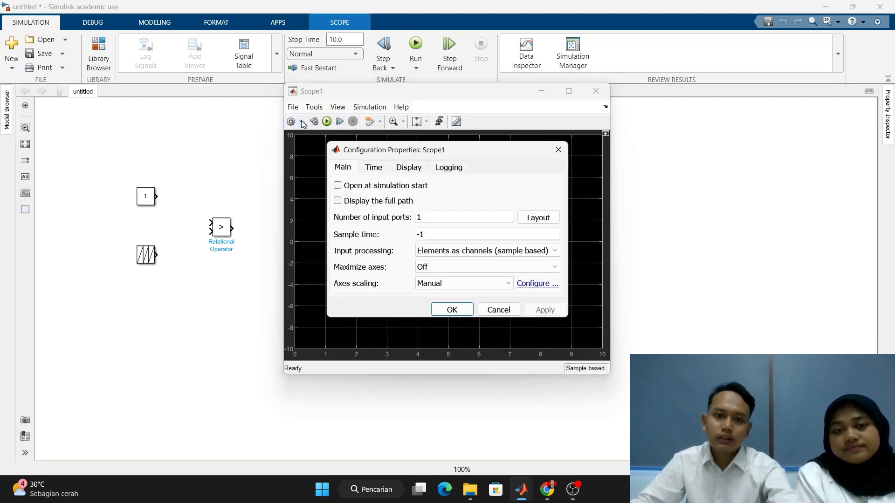
pyautogui.doubleClick(466, 217)
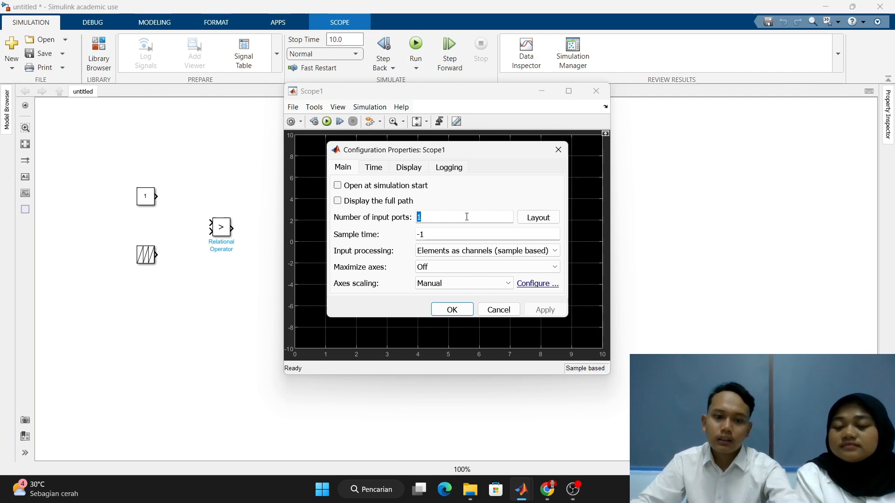
pyautogui.write('3')
pyautogui.click(539, 218)
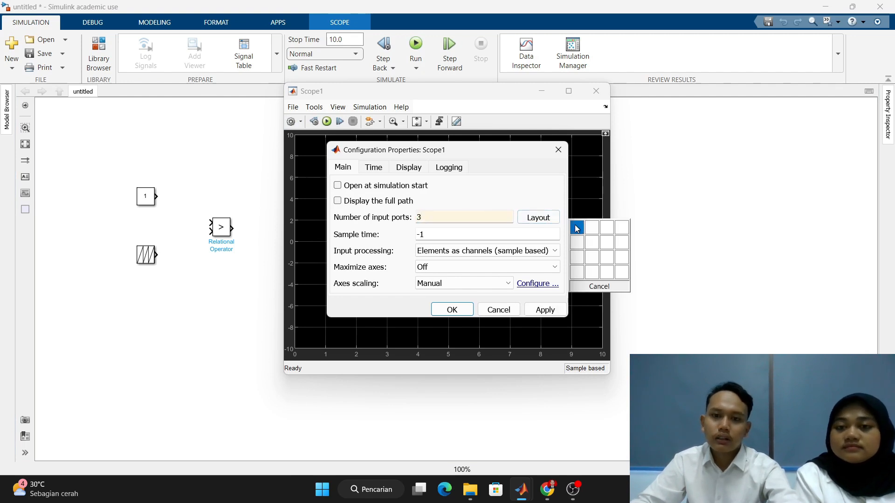
pyautogui.click(574, 225)
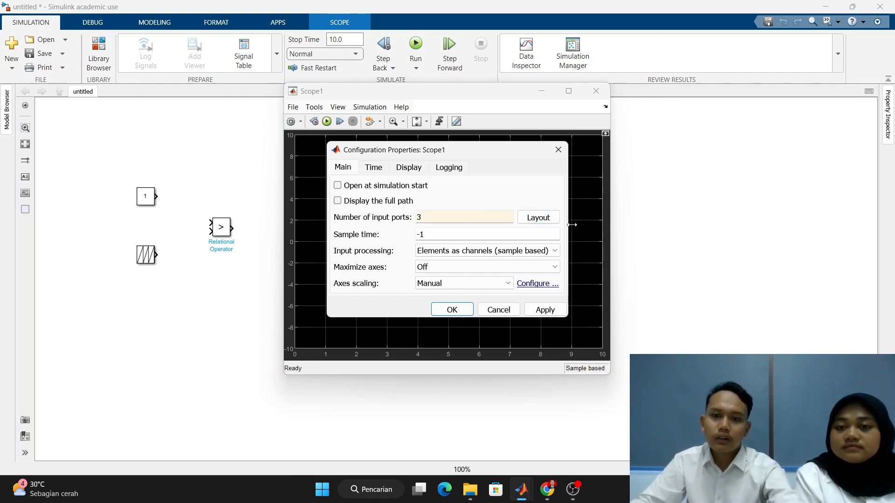
# - Set the lower Scope's time span to 0.02
pyautogui.click(382, 168)
pyautogui.doubleClick(461, 188)
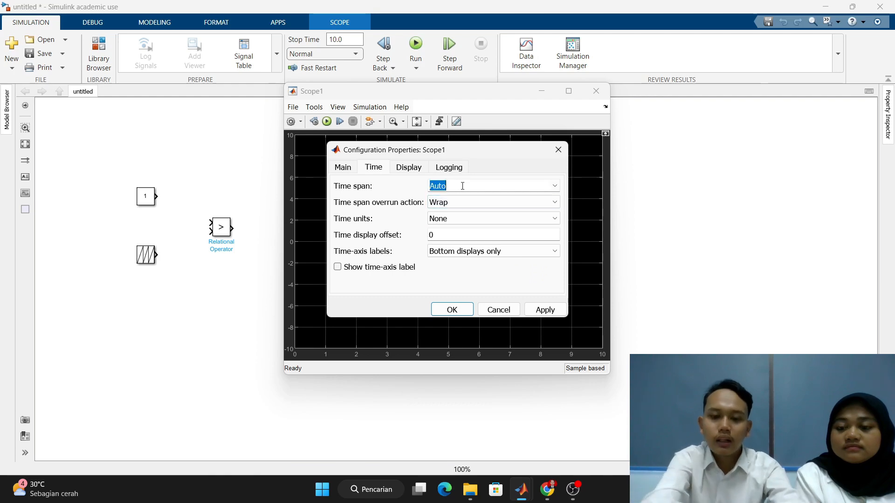
pyautogui.write('0.02')
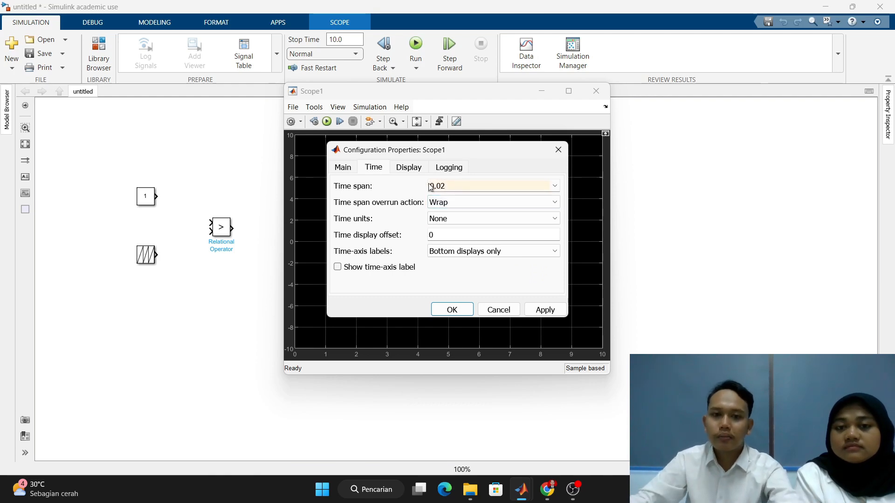
# - Set the lower Scope's Y-limits to -0.2475 minimum and 2.2275 maximum, apply the configuration and close the Scope
pyautogui.click(418, 167)
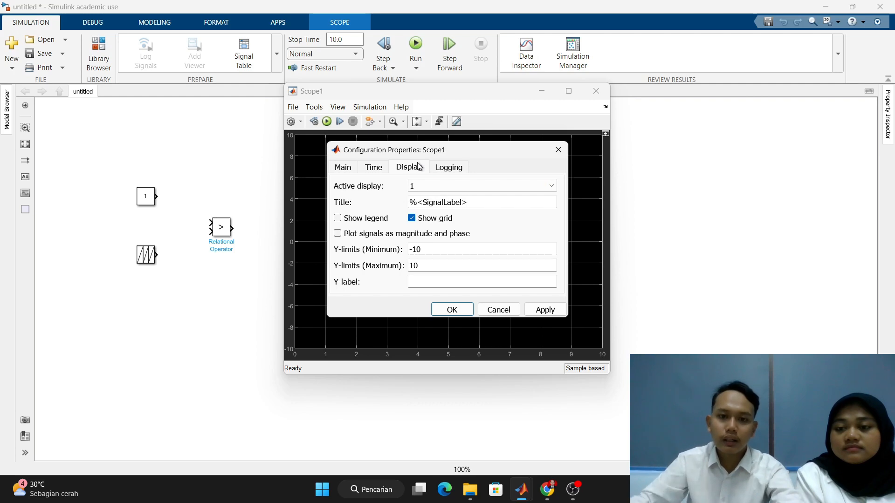
pyautogui.doubleClick(439, 249)
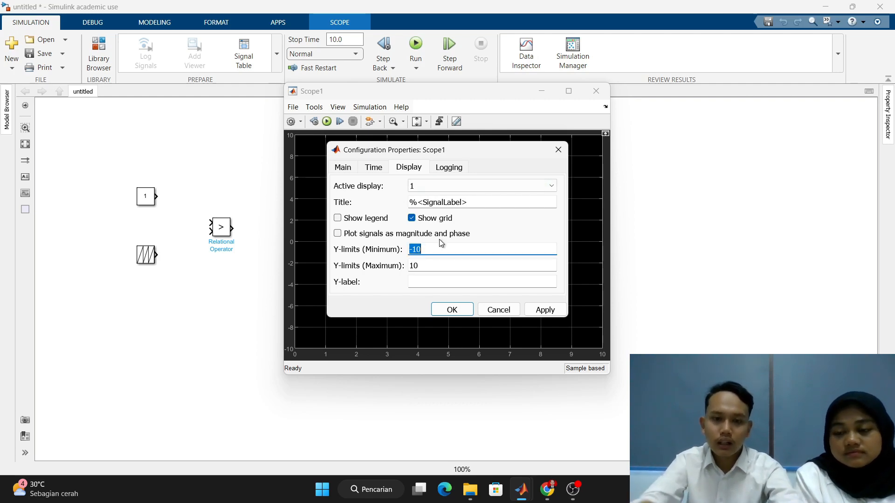
pyautogui.write('-0.')
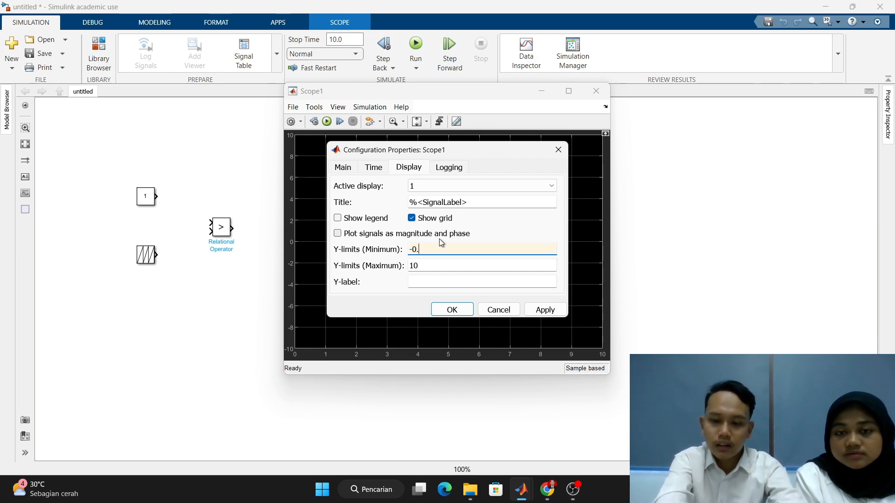
pyautogui.write('2475')
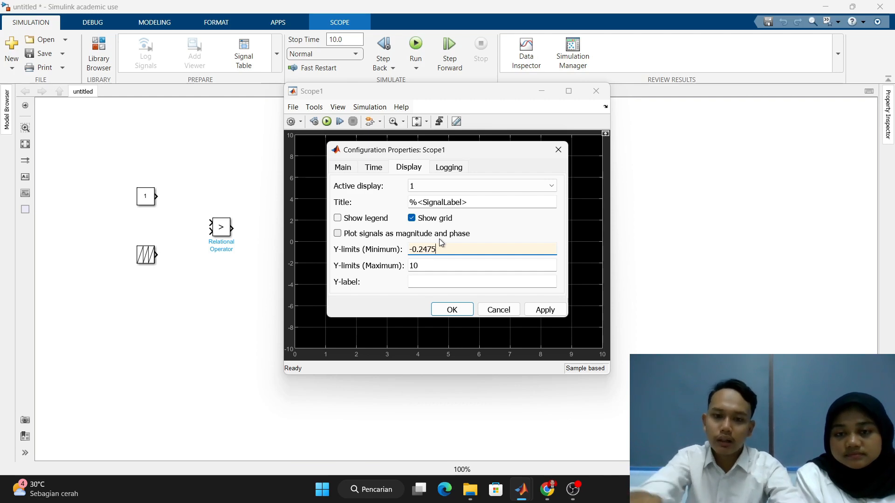
pyautogui.click(429, 266)
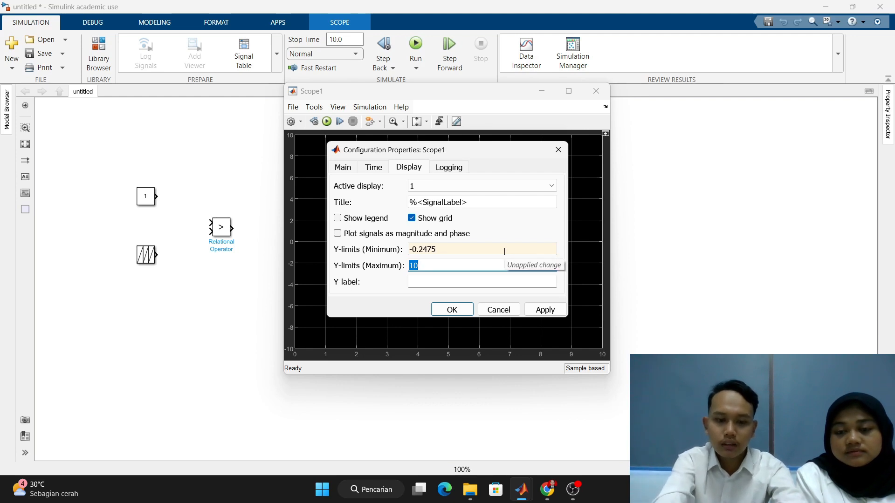
pyautogui.write('2.2275')
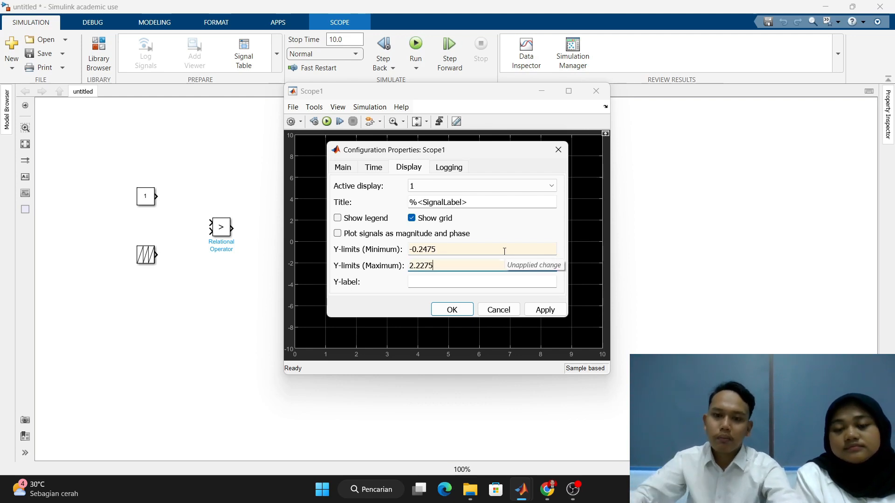
pyautogui.click(544, 309)
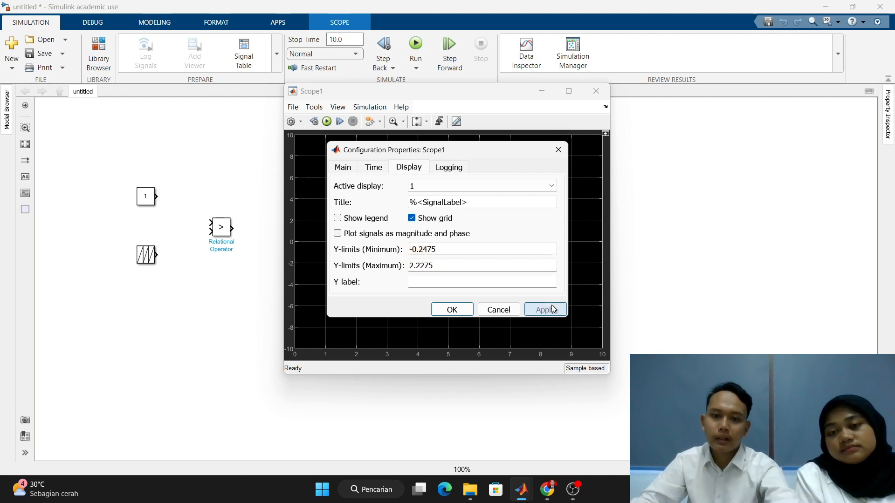
pyautogui.click(452, 310)
pyautogui.click(596, 91)
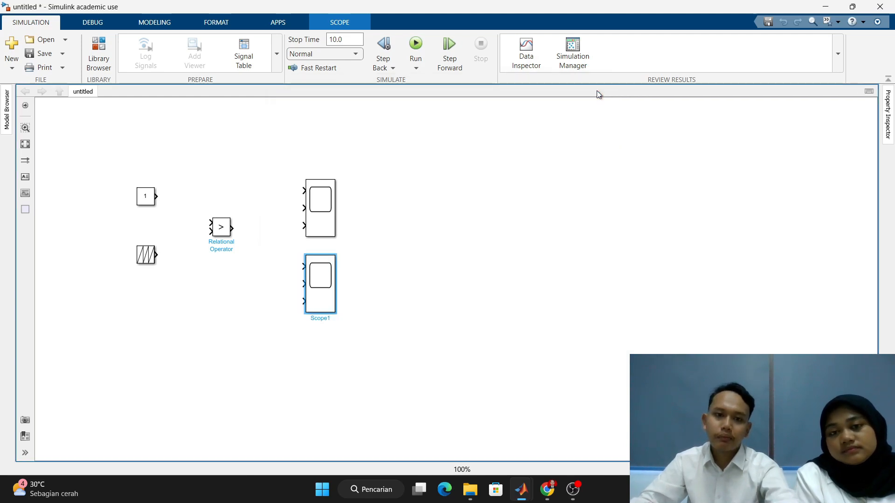
# - Start a short signal line from the Constant's output, then place an Arduino Digital Output block above the upper Scope and check its pin number
pyautogui.moveTo(157, 196)
pyautogui.mouseDown()
pyautogui.moveTo(207, 223)
pyautogui.moveTo(174, 196)
pyautogui.mouseUp()
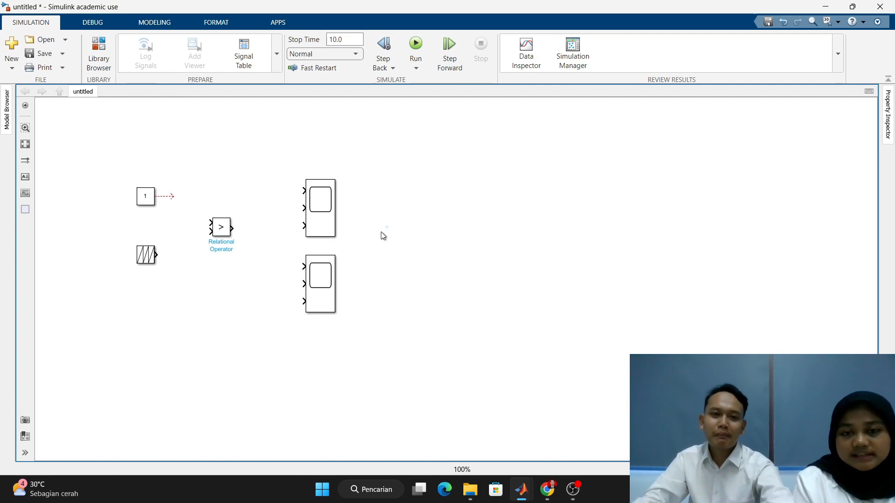
pyautogui.doubleClick(382, 190)
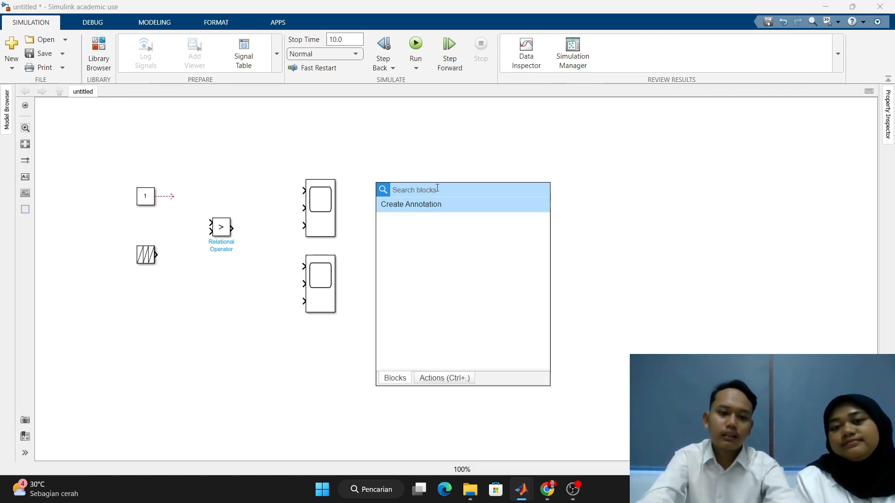
pyautogui.write('digi')
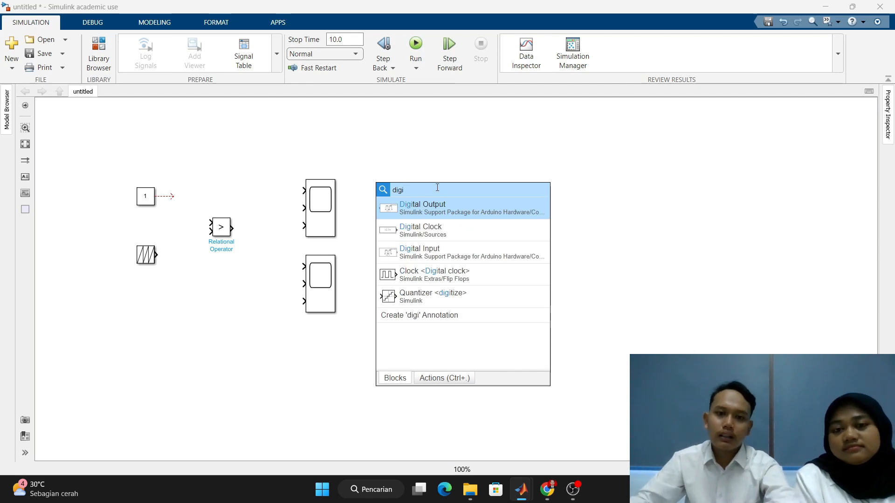
pyautogui.click(488, 203)
pyautogui.moveTo(400, 185); pyautogui.dragTo(363, 153)
pyautogui.doubleClick(364, 153)
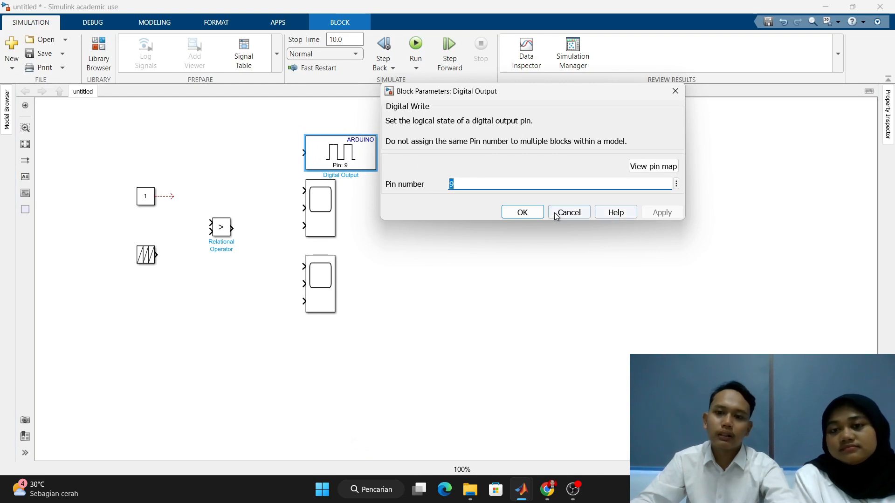
pyautogui.click(534, 213)
# - Connect the Constant to the Relational Operator's first input and the Repeating Sequence to its second input
pyautogui.moveTo(161, 198)
pyautogui.mouseDown()
pyautogui.moveTo(202, 201)
pyautogui.moveTo(210, 223)
pyautogui.mouseUp()
pyautogui.click(146, 196)
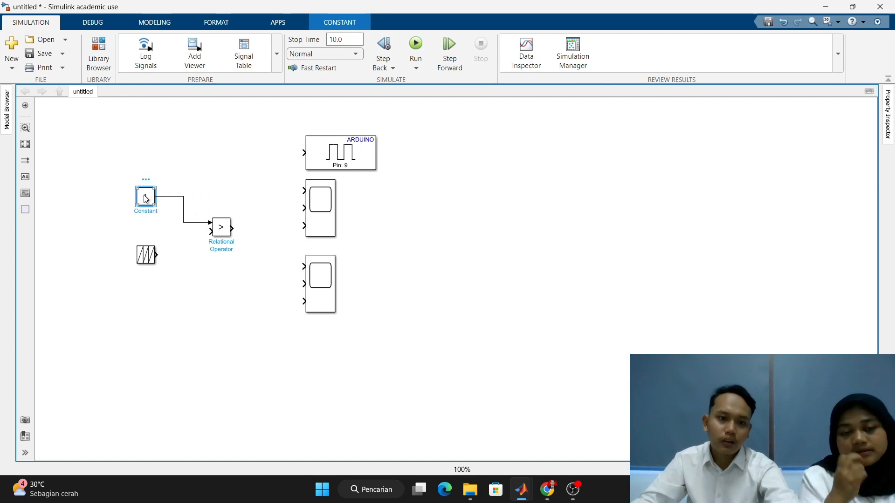
pyautogui.click(225, 231)
pyautogui.click(157, 255)
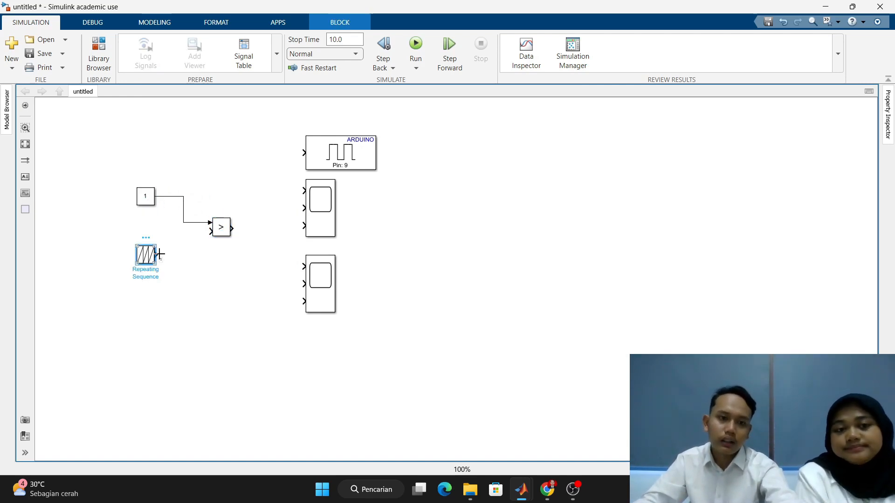
pyautogui.moveTo(159, 254); pyautogui.dragTo(209, 231)
# - Connect the Relational Operator's output to the upper Scope's third input and branch the Constant's signal to the Scope's first input
pyautogui.click(221, 228)
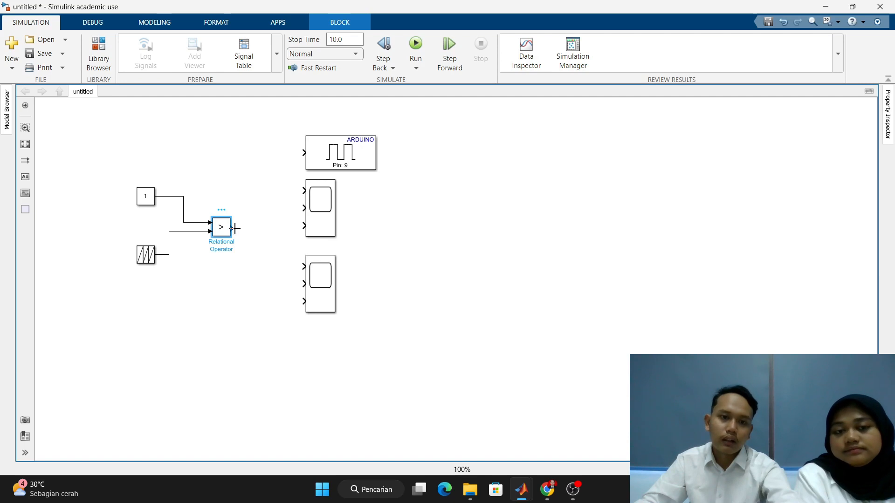
pyautogui.moveTo(235, 228); pyautogui.dragTo(324, 225)
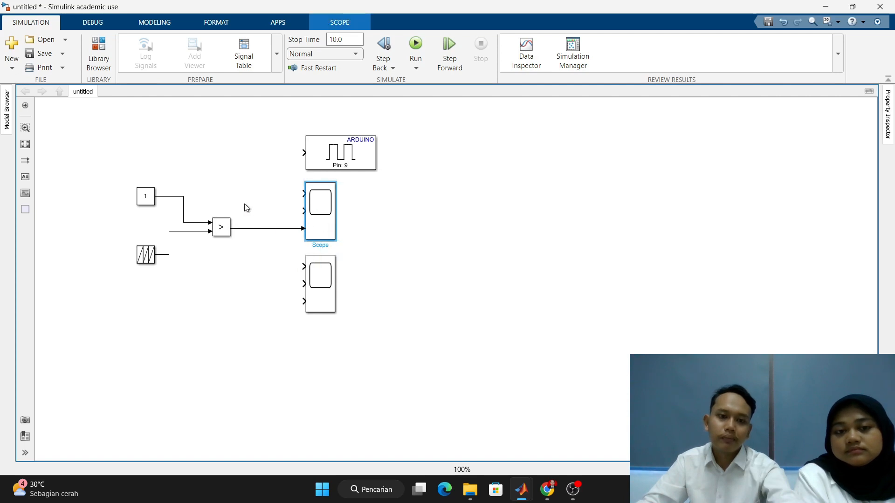
pyautogui.click(246, 208)
pyautogui.click(303, 194)
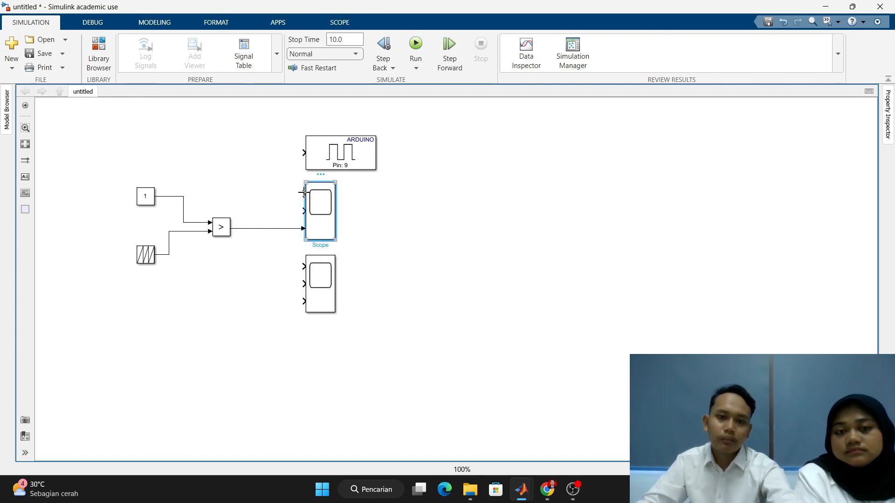
pyautogui.moveTo(304, 193); pyautogui.dragTo(184, 196)
pyautogui.click(153, 200)
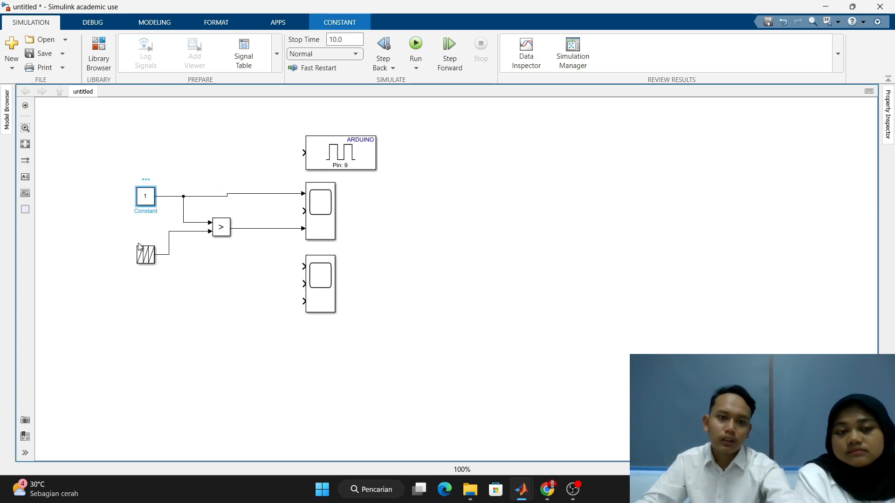
# - Branch the Repeating Sequence's signal to the upper Scope's second input and the Relational Operator's output to the Arduino Digital Output
pyautogui.click(302, 211)
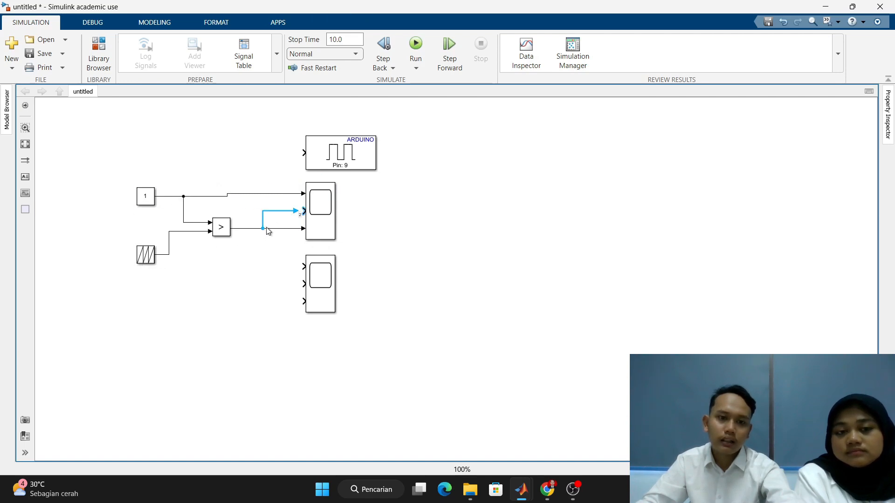
pyautogui.moveTo(303, 211)
pyautogui.mouseDown()
pyautogui.moveTo(177, 236)
pyautogui.moveTo(170, 254)
pyautogui.mouseUp()
pyautogui.click(149, 255)
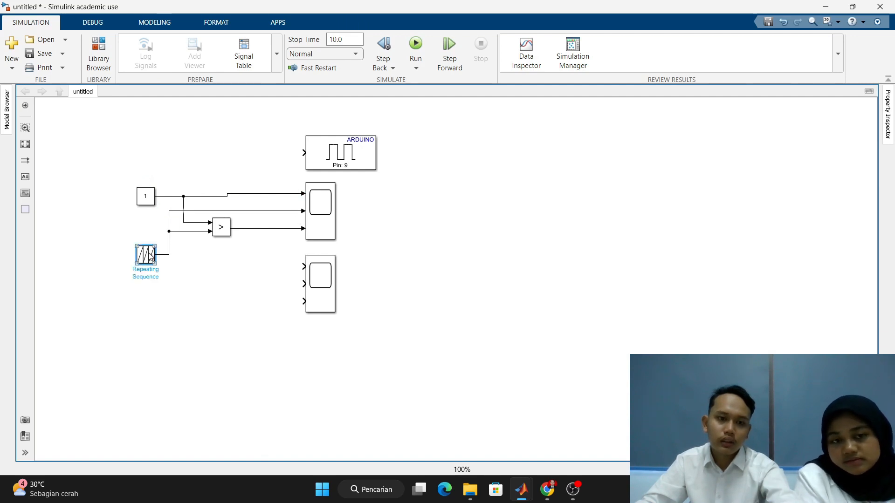
pyautogui.click(197, 274)
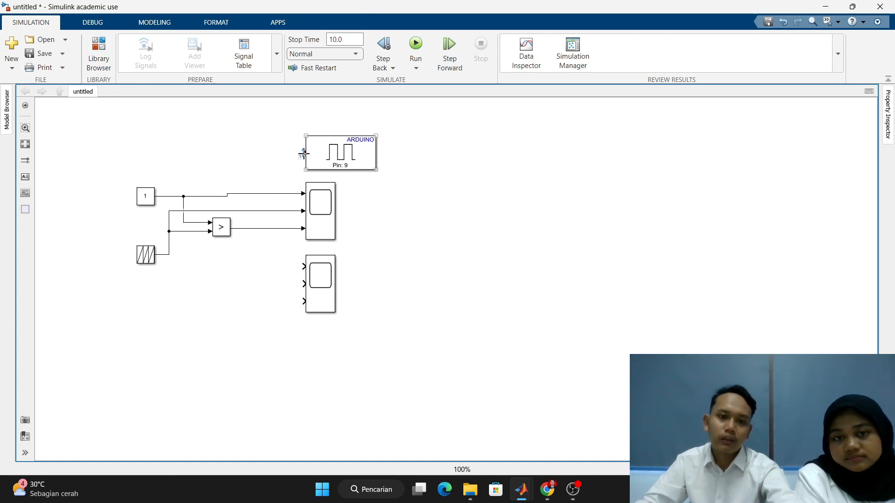
pyautogui.moveTo(303, 152); pyautogui.dragTo(241, 228)
pyautogui.click(230, 228)
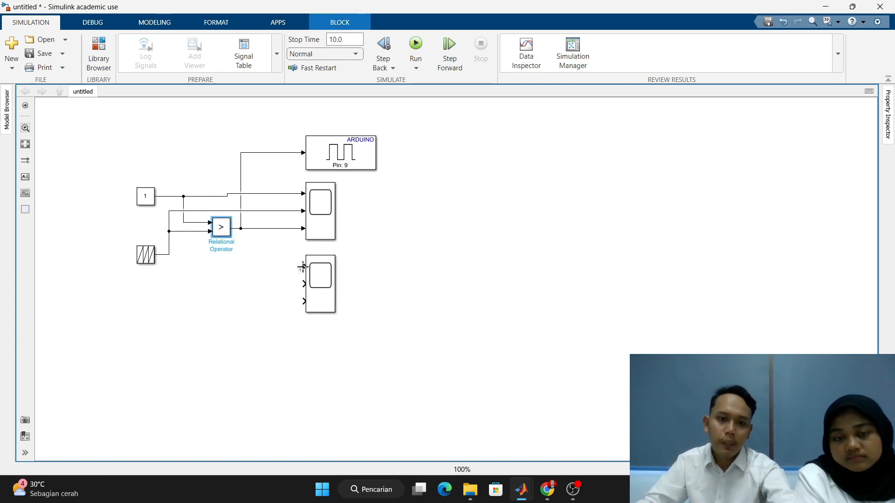
# - Branch the Constant, Repeating Sequence and Relational Operator signals to the lower Scope's first, second and third inputs
pyautogui.moveTo(303, 266); pyautogui.dragTo(297, 195)
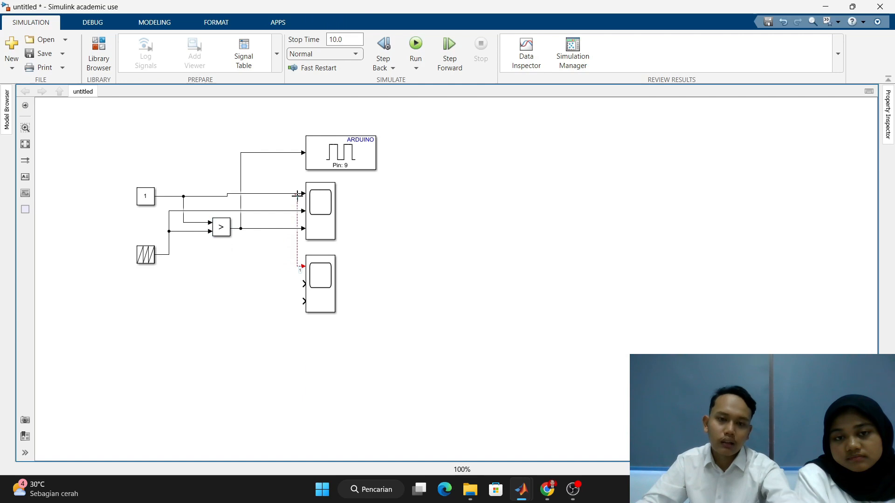
pyautogui.moveTo(302, 281); pyautogui.dragTo(290, 211)
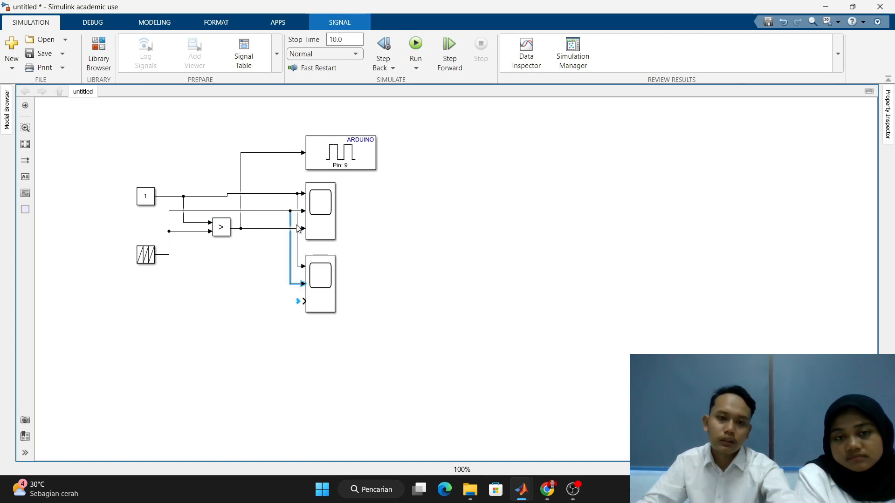
pyautogui.moveTo(303, 301); pyautogui.dragTo(275, 228)
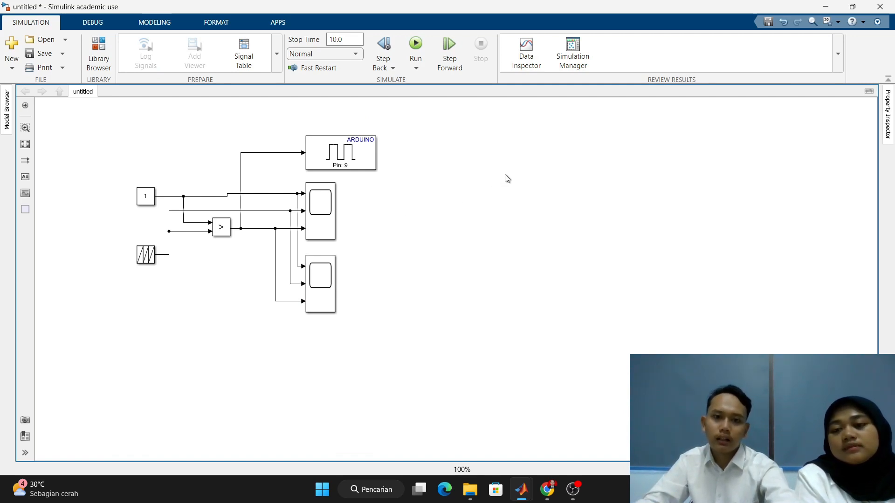
# - Place a Sine Wave block in the empty canvas area beyond the Scopes and the Arduino block
pyautogui.doubleClick(498, 159)
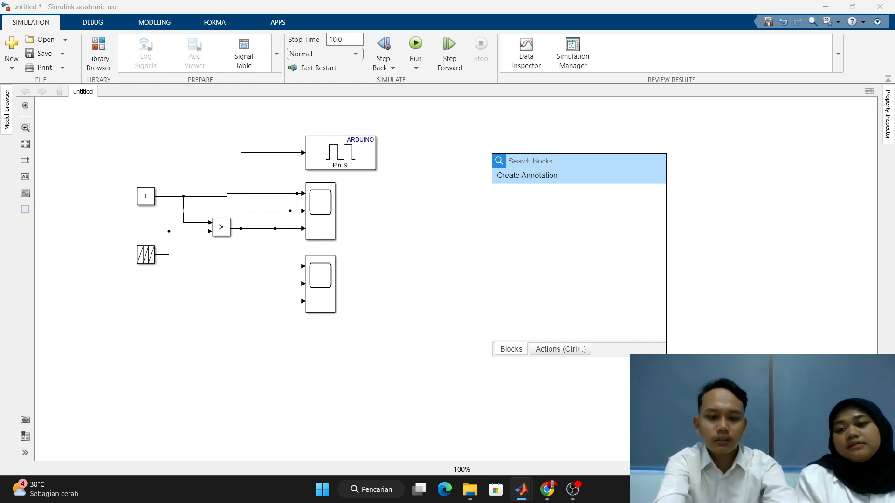
pyautogui.write('si')
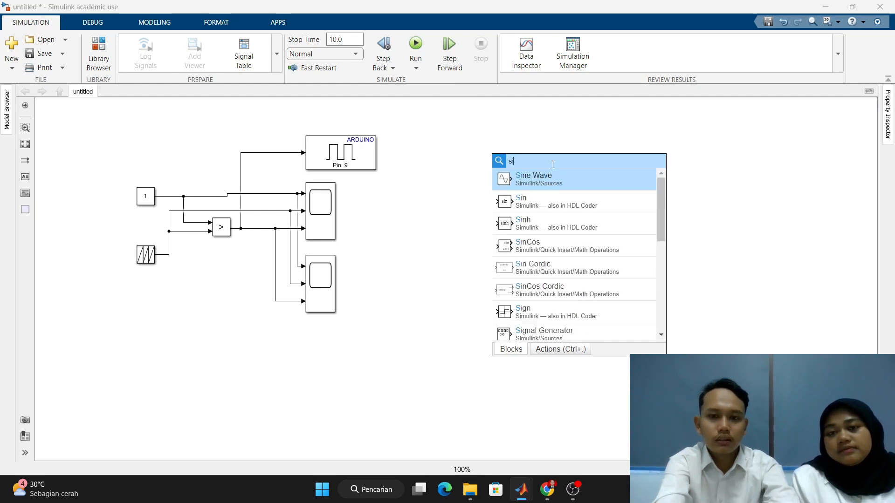
pyautogui.click(559, 182)
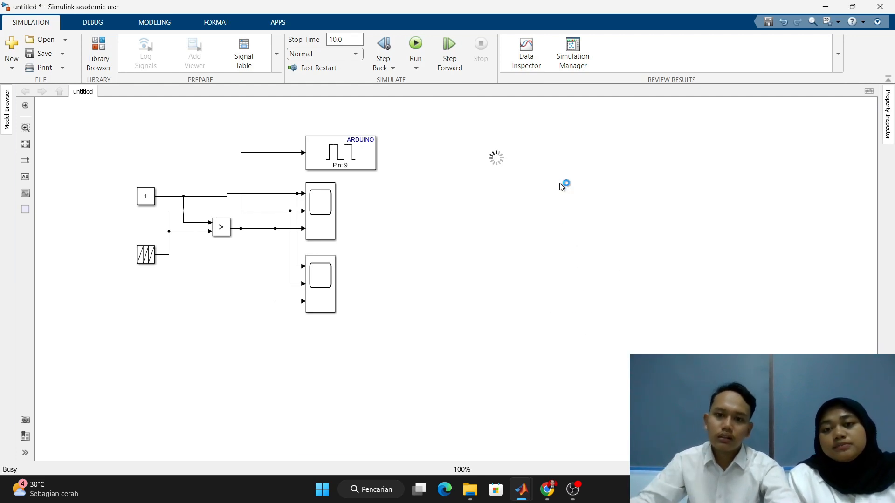
pyautogui.moveTo(497, 159); pyautogui.dragTo(508, 187)
# - Set the Sine Wave's frequency to 2*pi*50 rad/sec, then apply and close its parameters
pyautogui.doubleClick(508, 187)
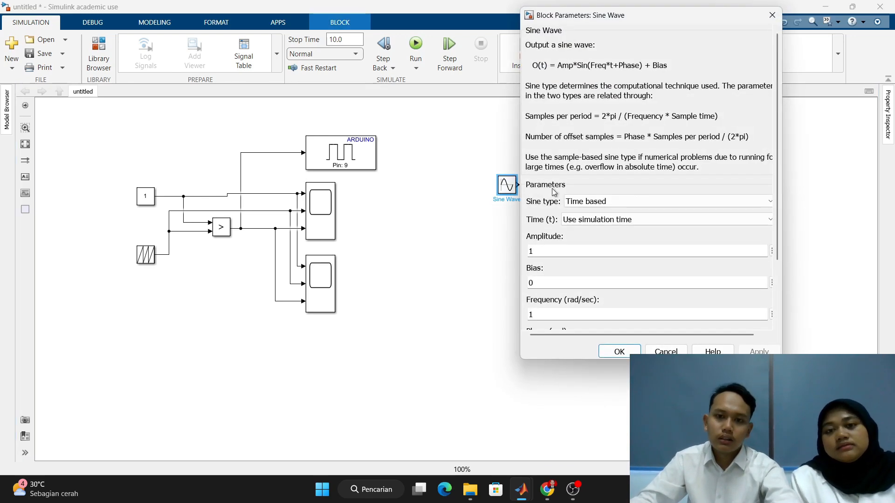
pyautogui.scroll(-3, 593, 163)
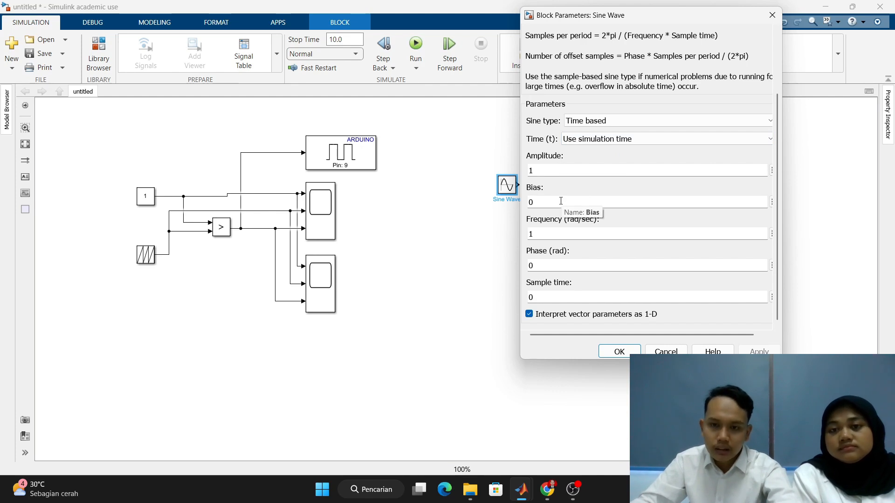
pyautogui.click(561, 231)
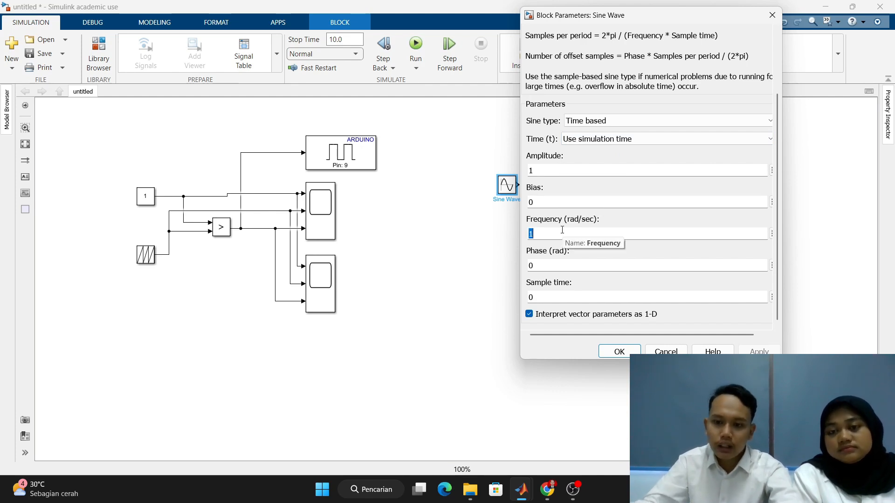
pyautogui.write('2')
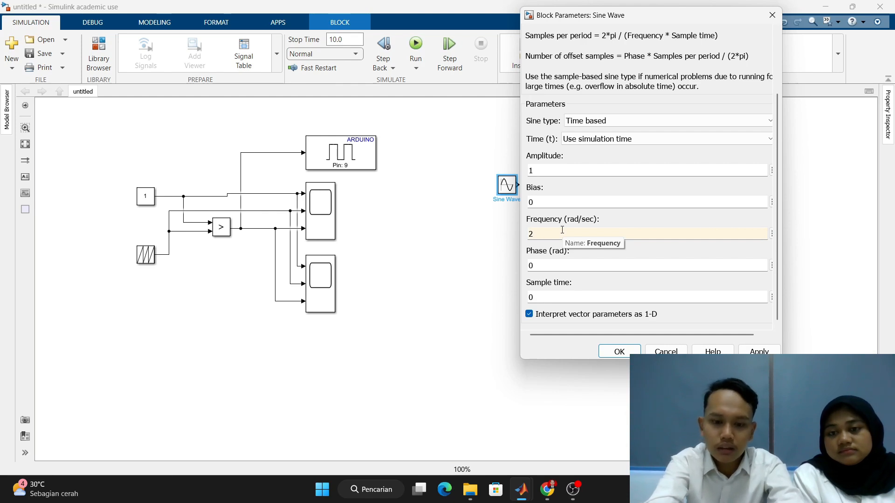
pyautogui.write('*pi')
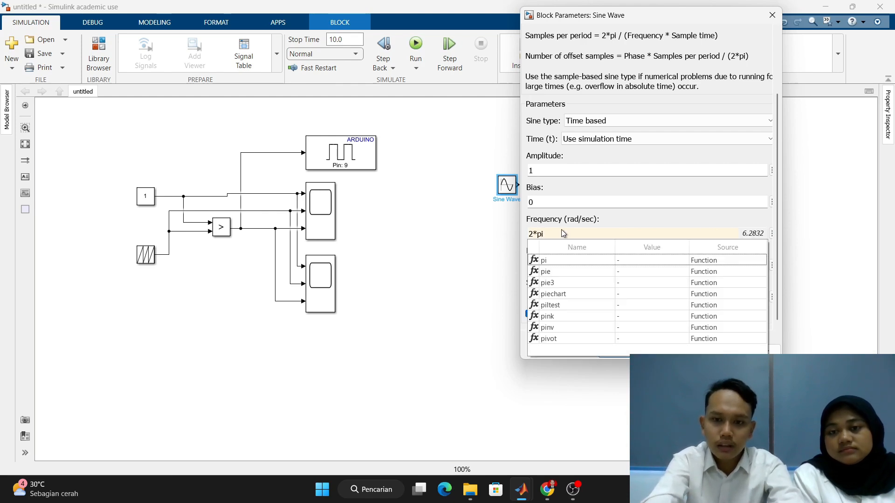
pyautogui.click(571, 255)
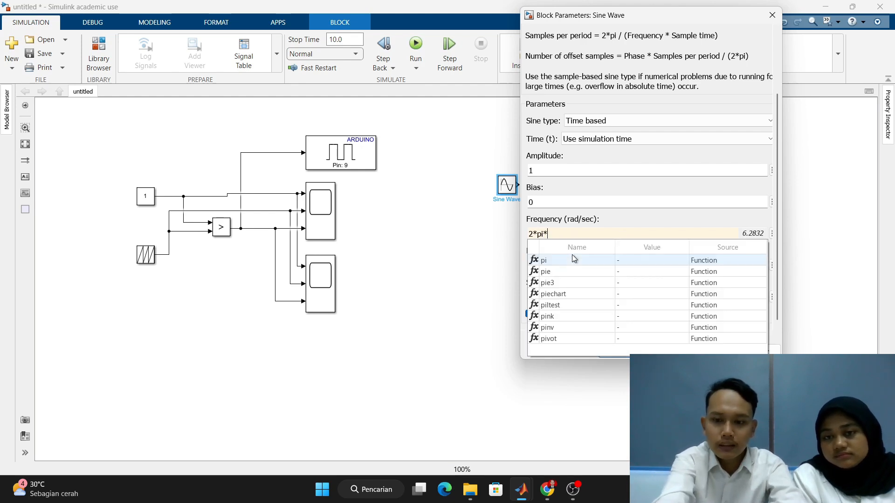
pyautogui.write('*')
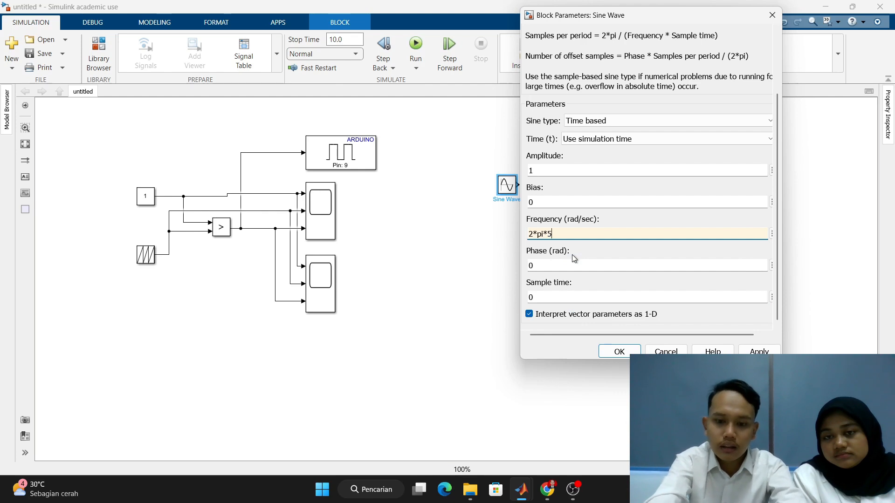
pyautogui.write('50')
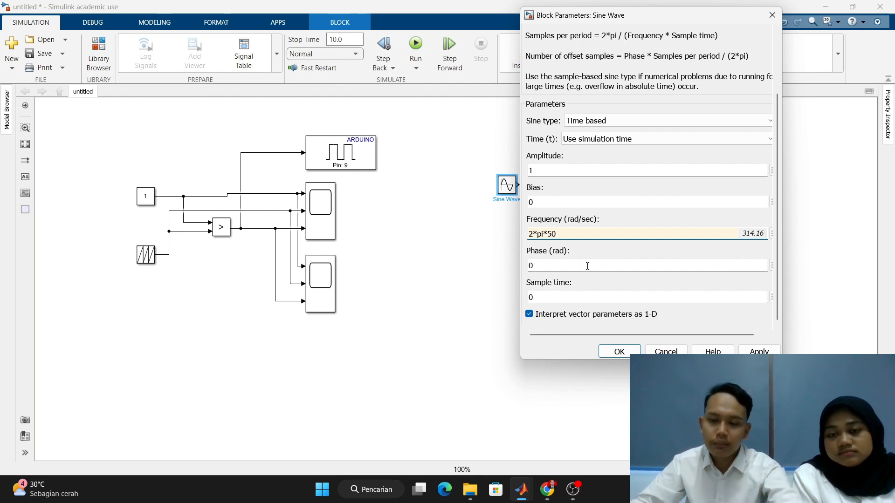
pyautogui.press('Tab')
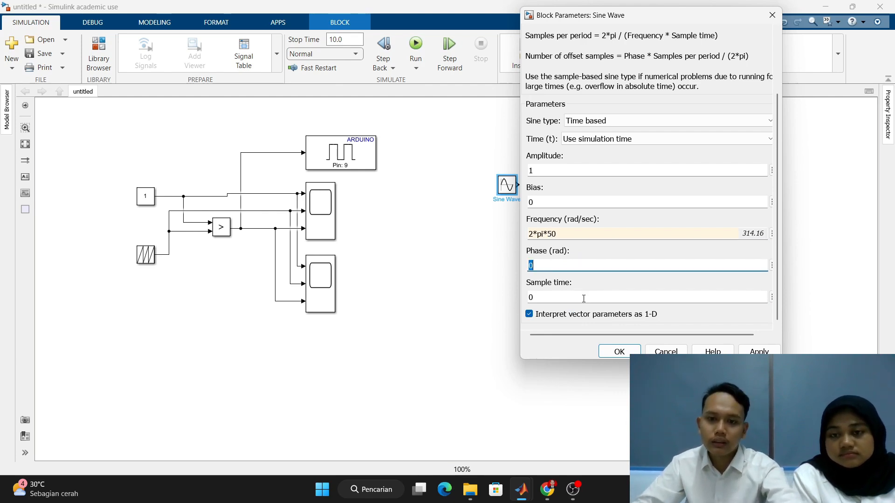
pyautogui.press('Tab')
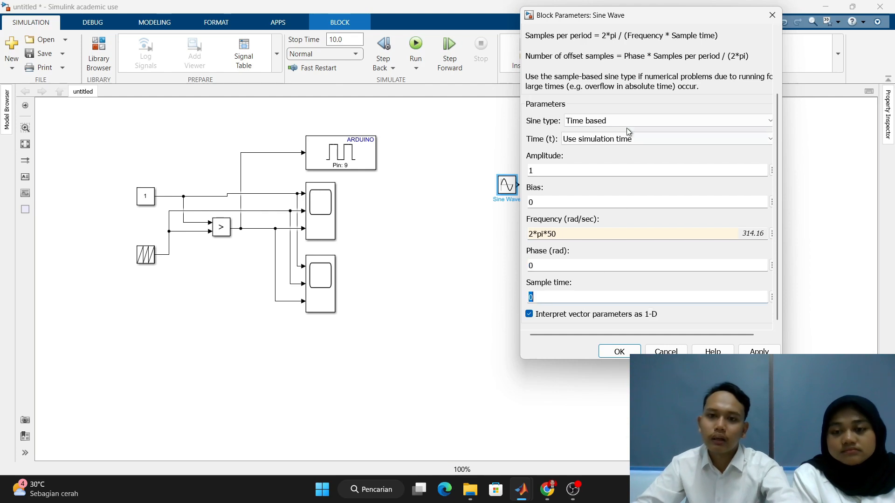
pyautogui.click(758, 351)
pyautogui.click(619, 352)
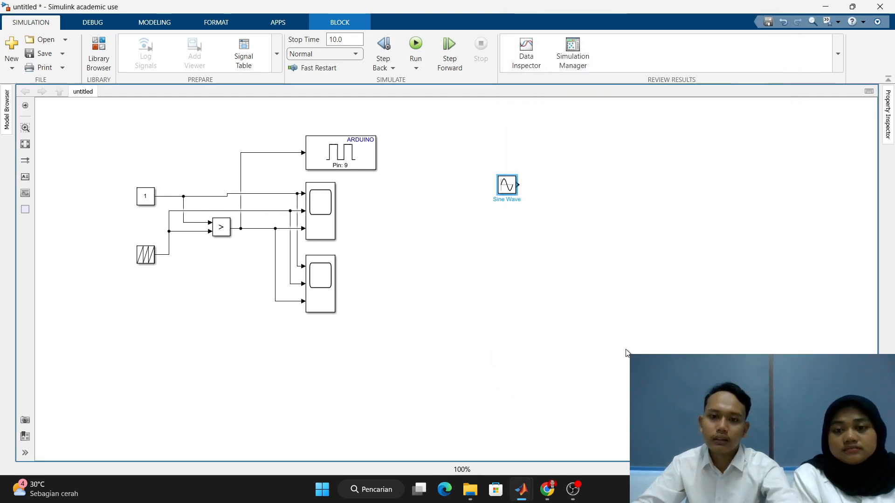
# - Place a second Repeating Sequence block below the Sine Wave block
pyautogui.doubleClick(507, 234)
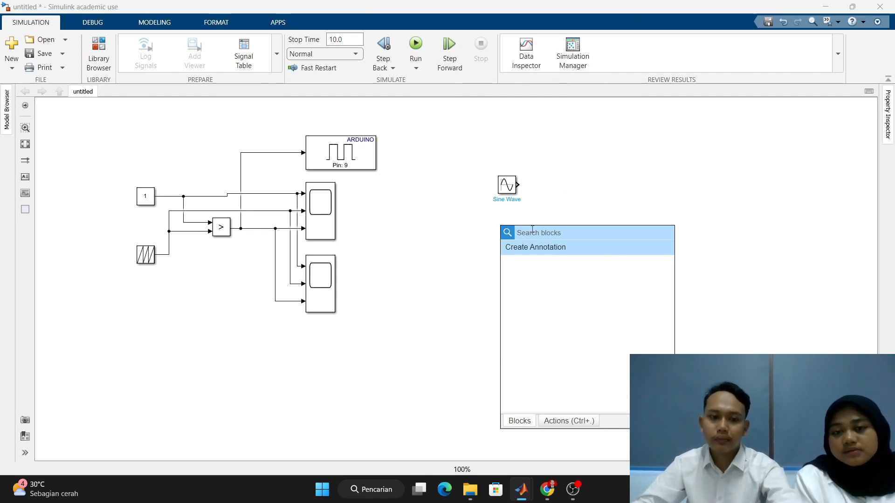
pyautogui.write('repe')
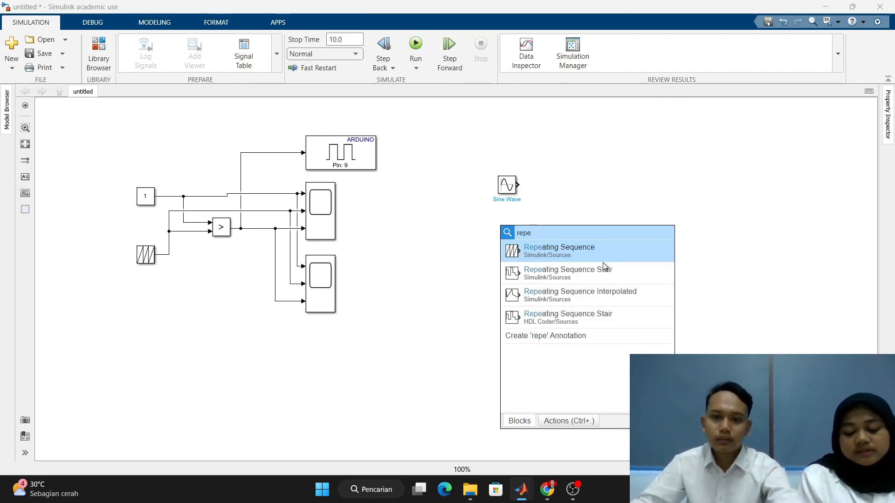
pyautogui.click(608, 247)
pyautogui.click(511, 240)
# - Set the second Repeating Sequence's time values to [0 0.5 1]*1/1000
pyautogui.doubleClick(512, 247)
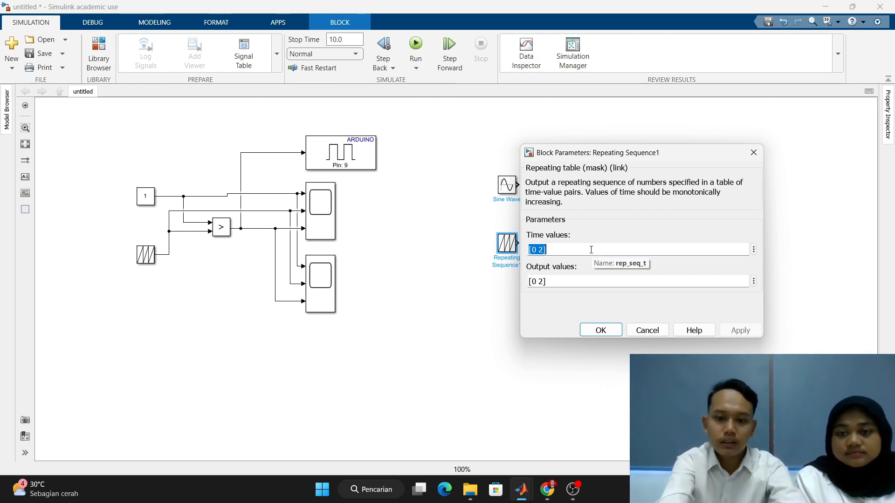
pyautogui.write('[0 0.5')
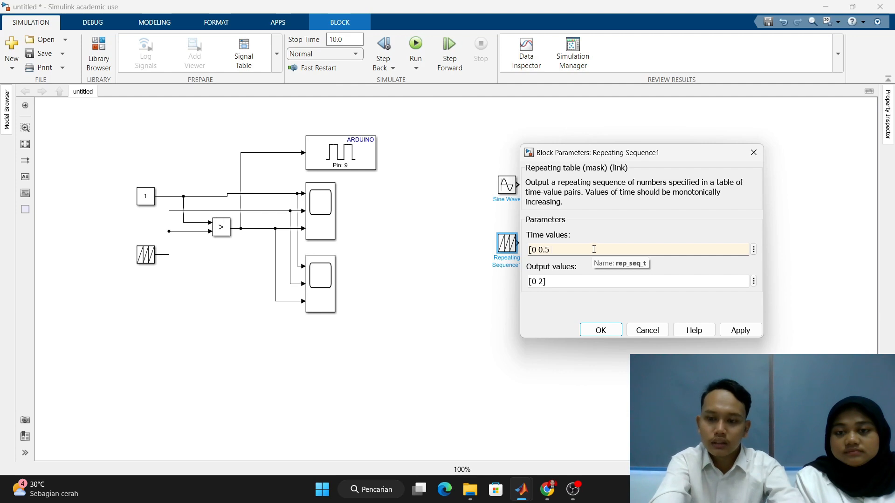
pyautogui.write('1]')
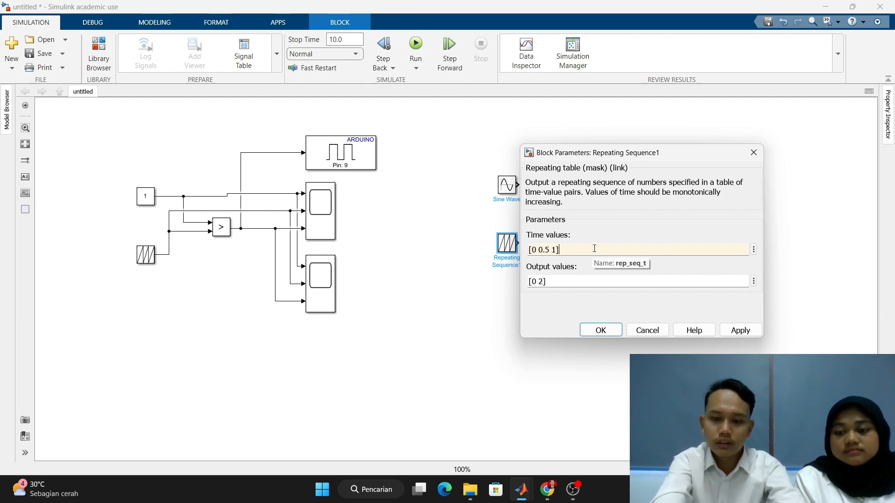
pyautogui.write('*1')
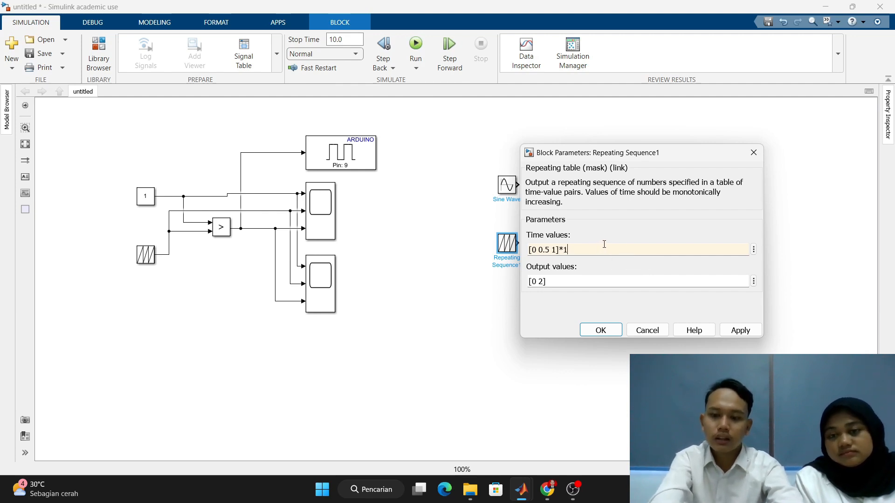
pyautogui.write('/1000')
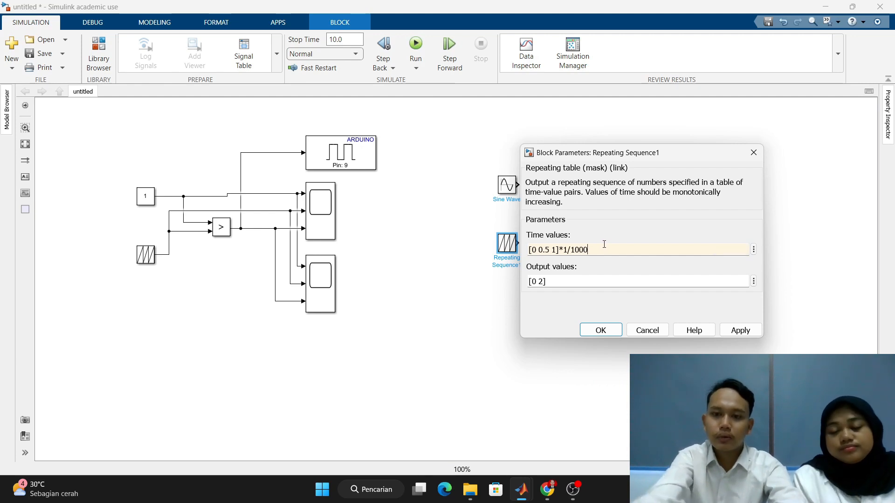
# - Set the second Repeating Sequence's output values to [0 1 -1], then apply and close its parameters
pyautogui.press('Tab')
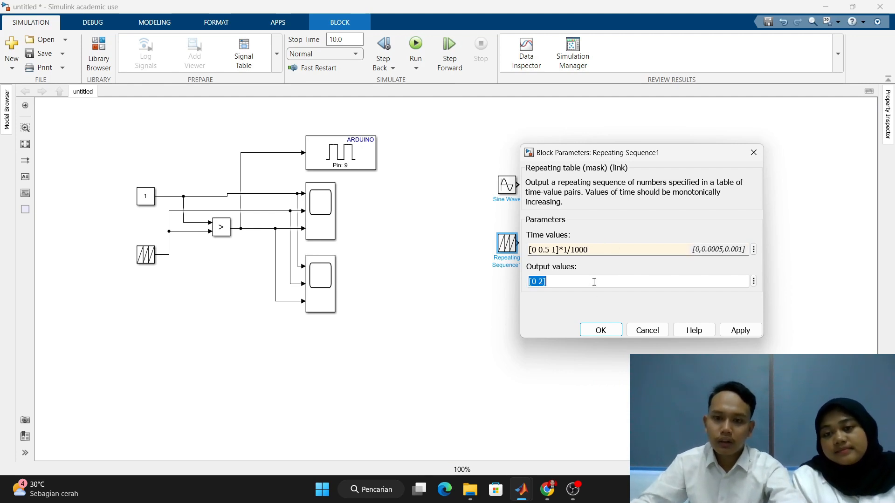
pyautogui.write('[')
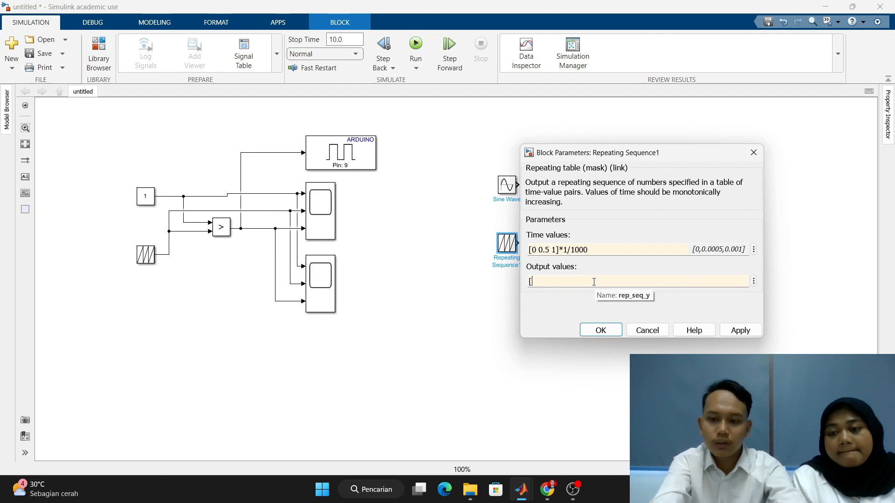
pyautogui.write('0 ')
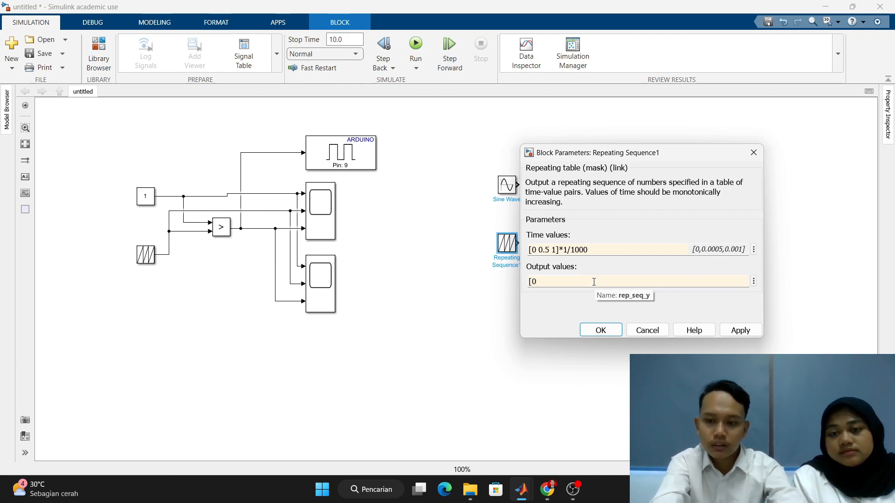
pyautogui.write('1 -')
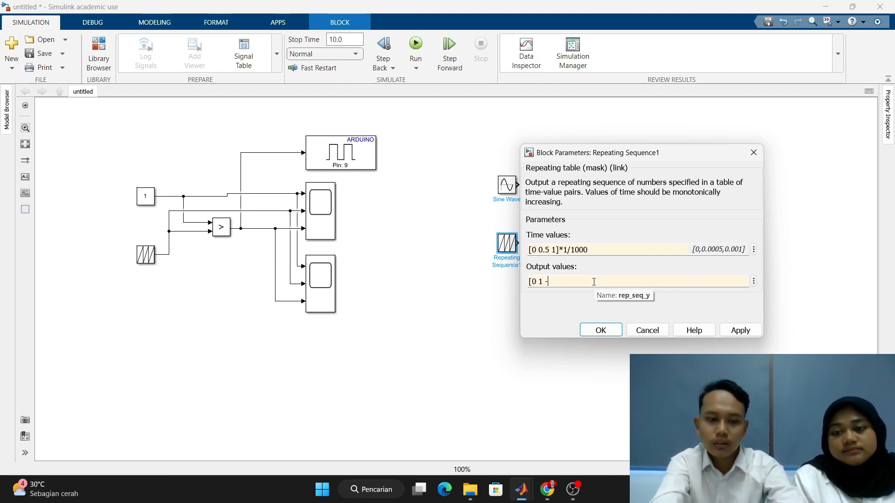
pyautogui.write('1]')
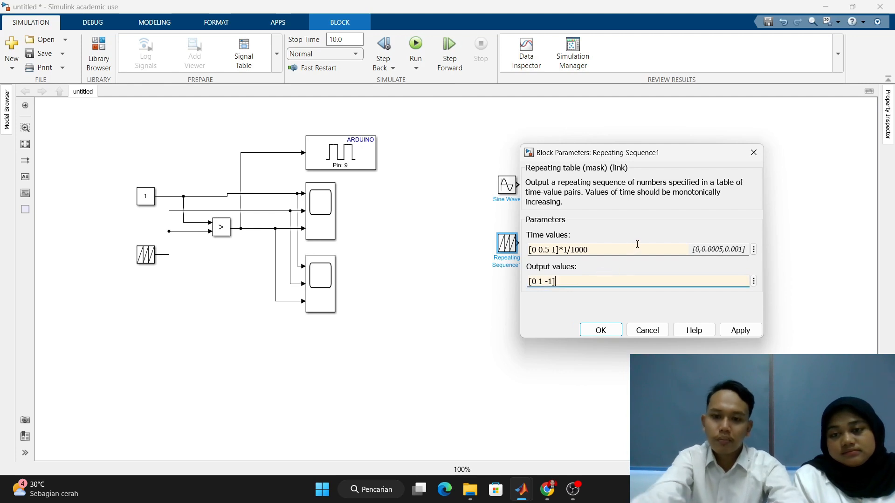
pyautogui.click(736, 329)
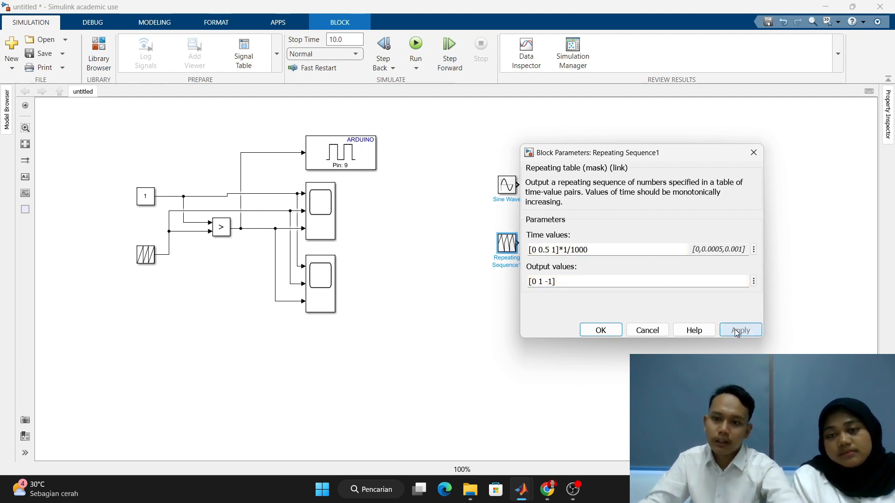
pyautogui.click(601, 330)
# - Add a second Relational Operator block between and just beyond the Sine Wave and second Repeating Sequence blocks
pyautogui.doubleClick(561, 217)
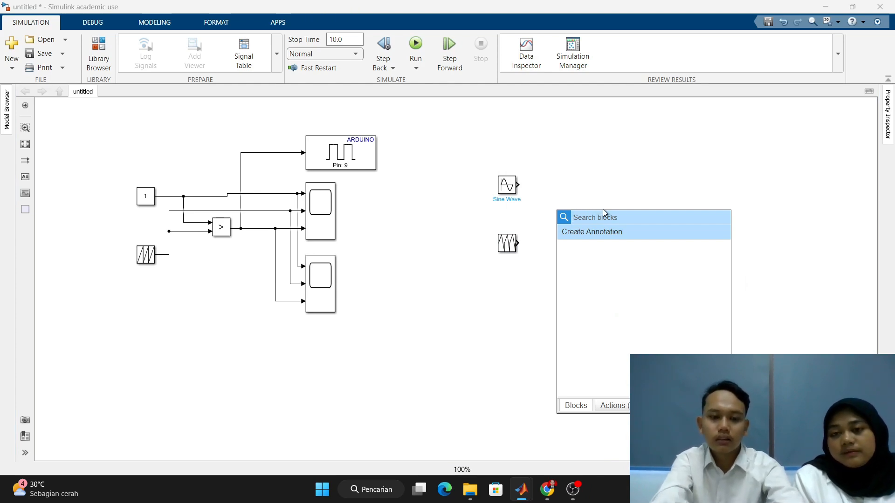
pyautogui.write('re')
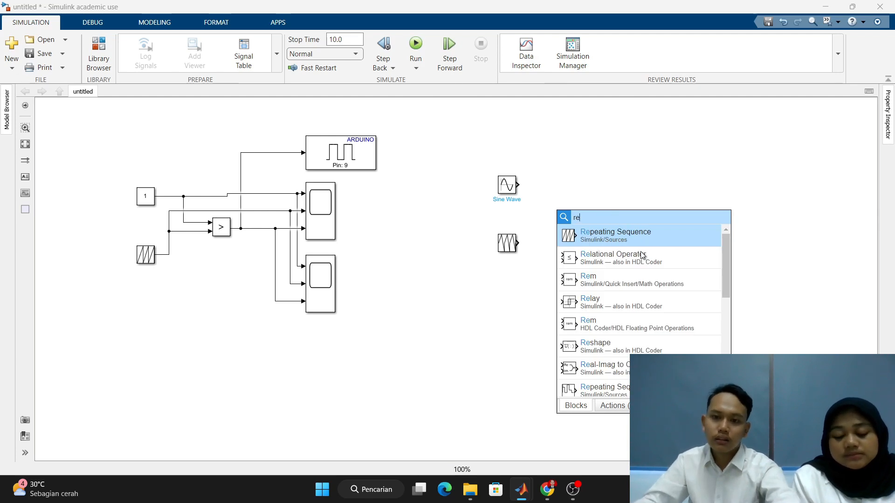
pyautogui.click(655, 259)
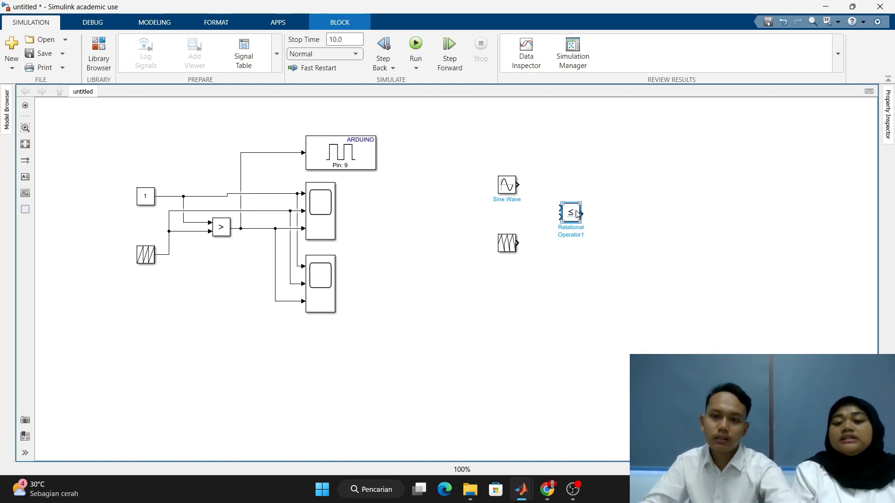
# - Set the new Relational Operator to >=, keep its boolean output data type, then apply and close its parameters
pyautogui.doubleClick(579, 210)
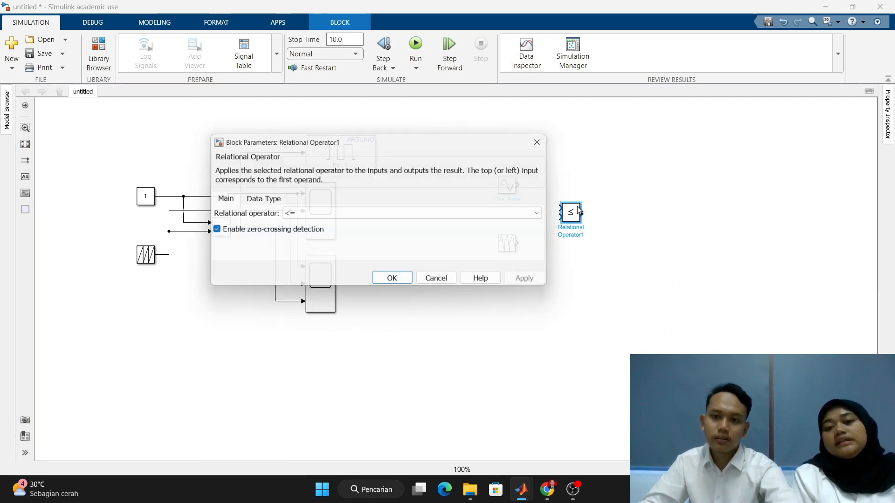
pyautogui.click(348, 214)
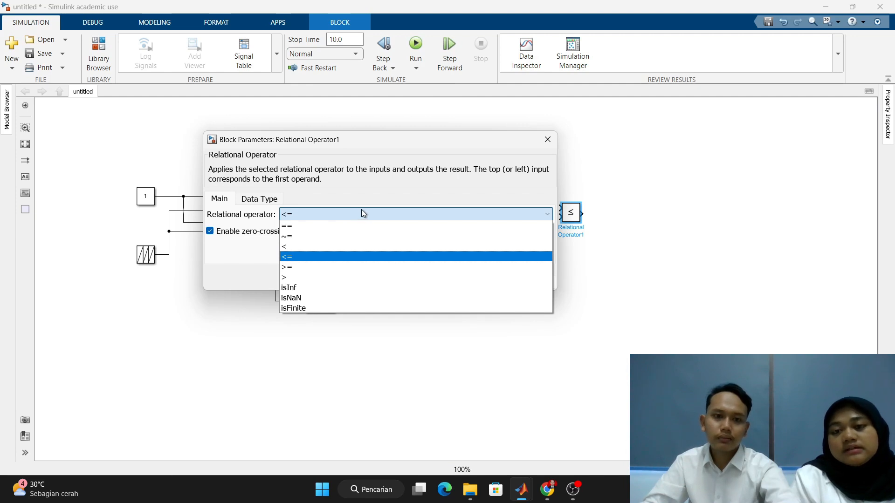
pyautogui.click(345, 264)
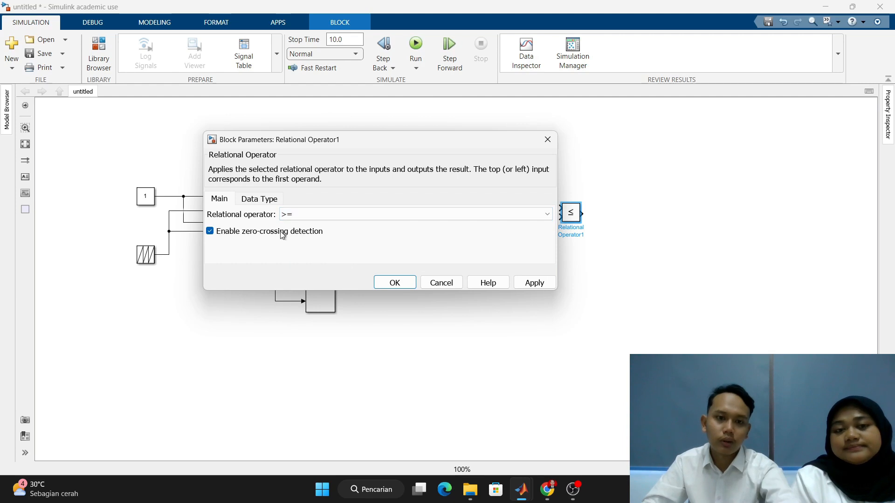
pyautogui.click(264, 204)
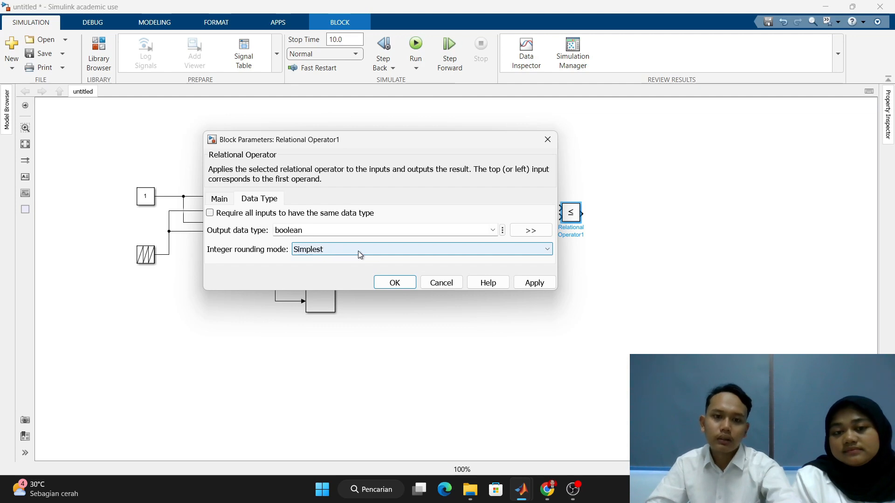
pyautogui.click(534, 282)
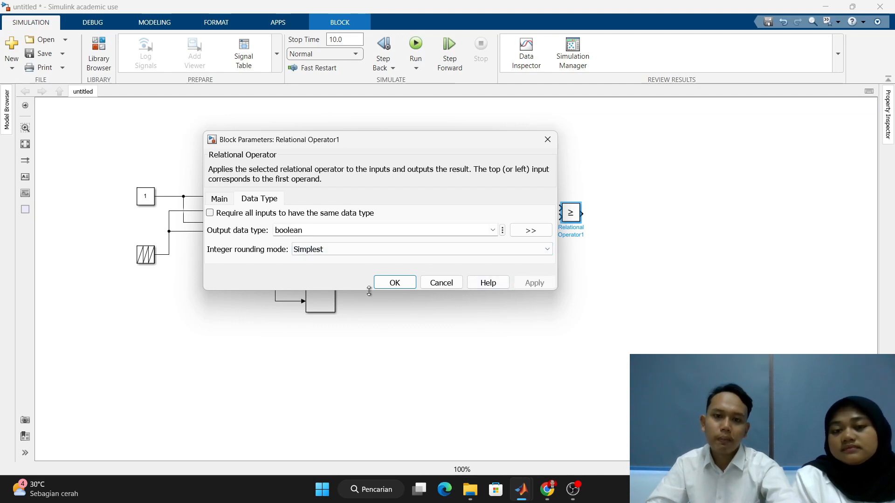
pyautogui.click(395, 283)
# - Add a Simulink Scope block beyond the >= operator and enlarge it into a tall block
pyautogui.click(620, 204)
pyautogui.doubleClick(629, 177)
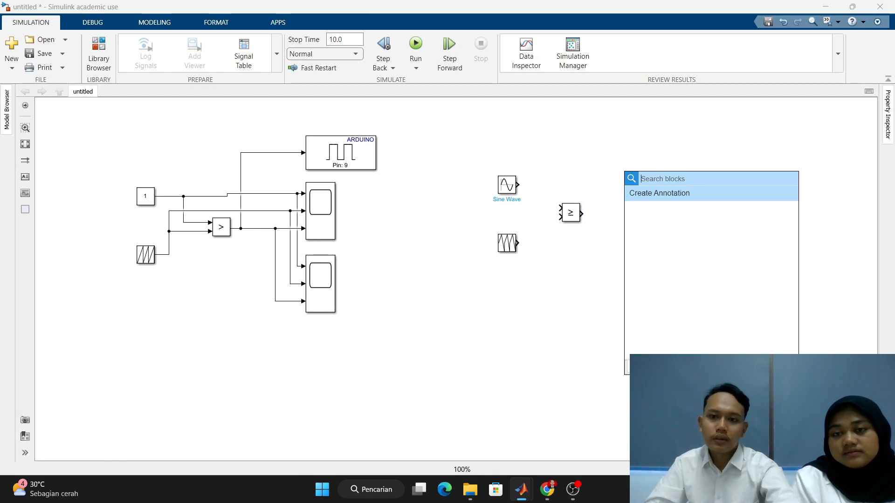
pyautogui.write('sc')
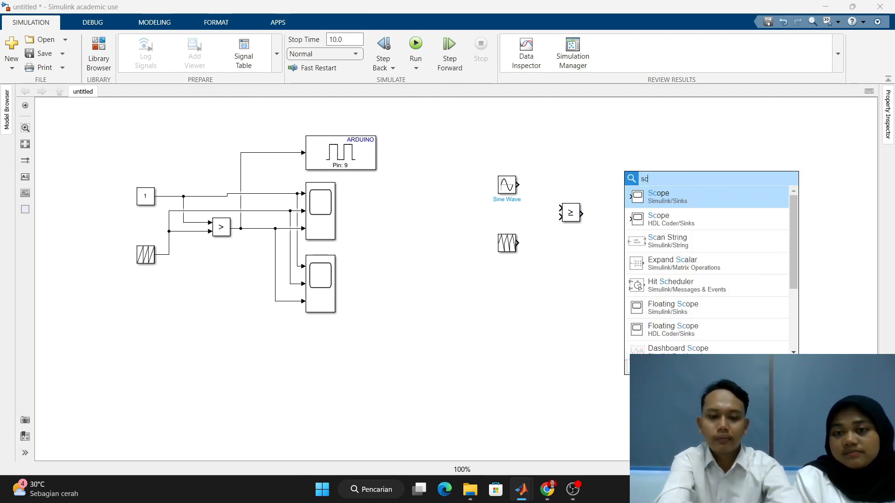
pyautogui.click(722, 196)
pyautogui.moveTo(628, 181); pyautogui.dragTo(673, 203)
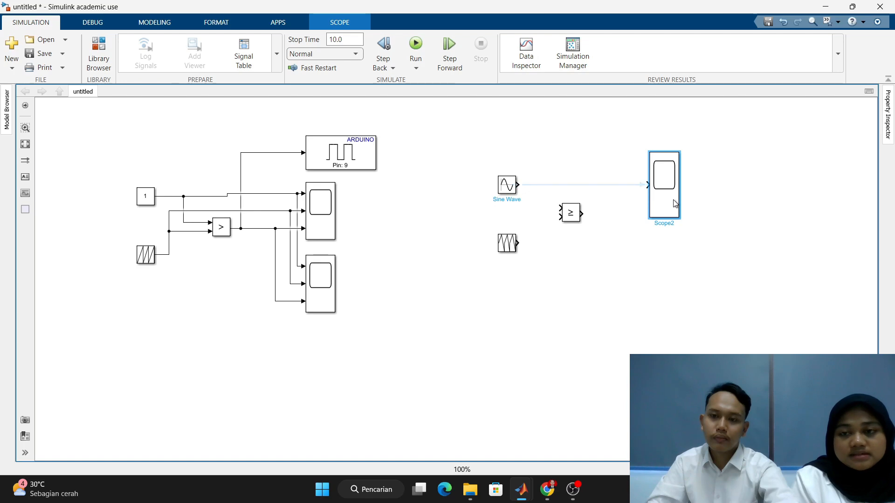
# - Configure the new scope with 3 input ports and a layout of three vertically stacked displays
pyautogui.doubleClick(674, 203)
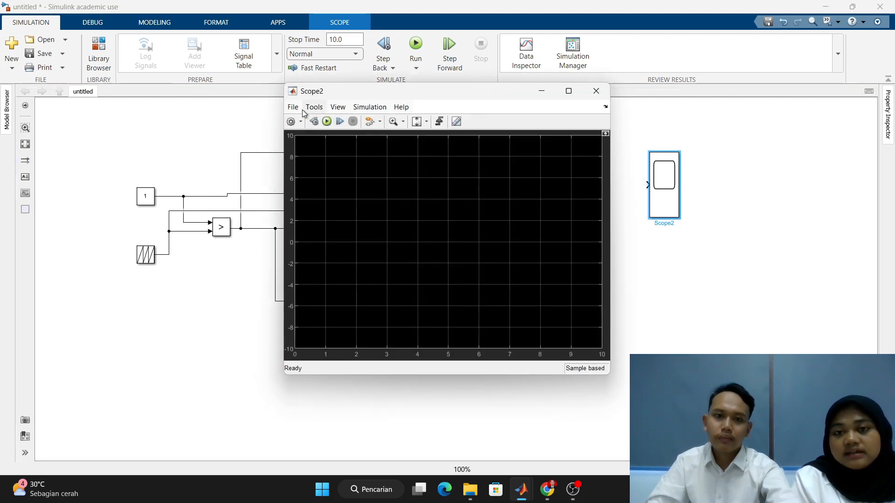
pyautogui.click(291, 122)
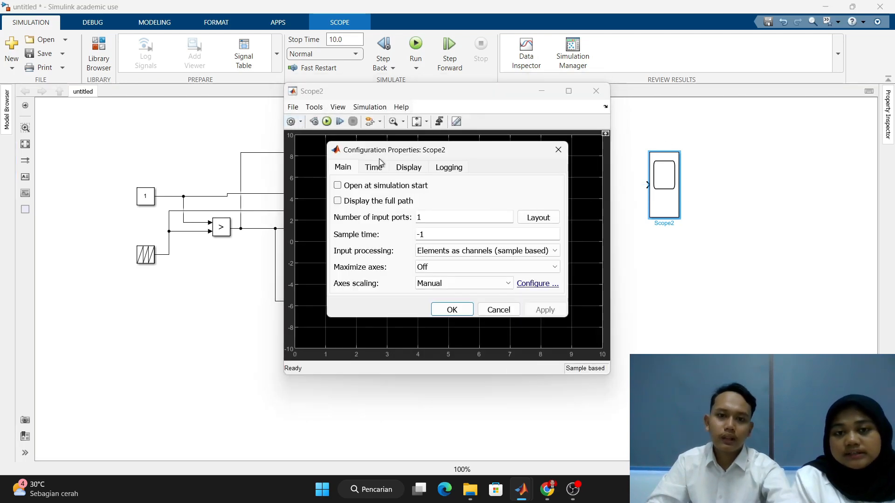
pyautogui.doubleClick(444, 218)
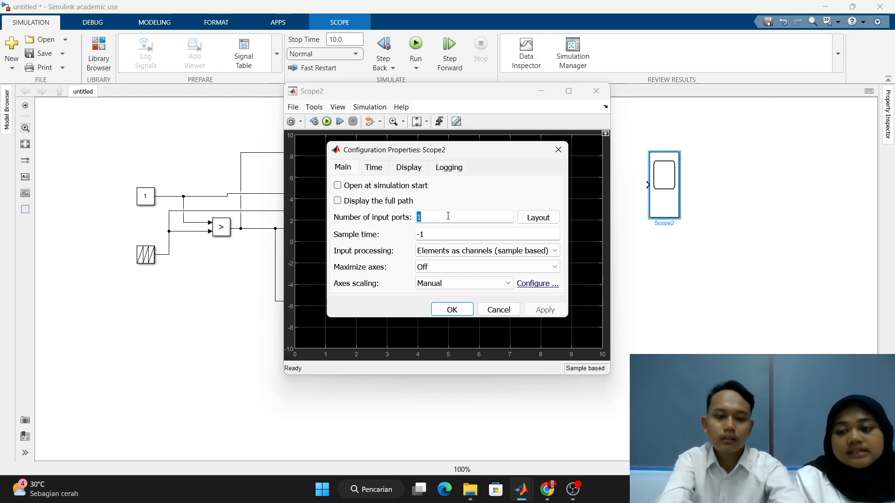
pyautogui.write('3')
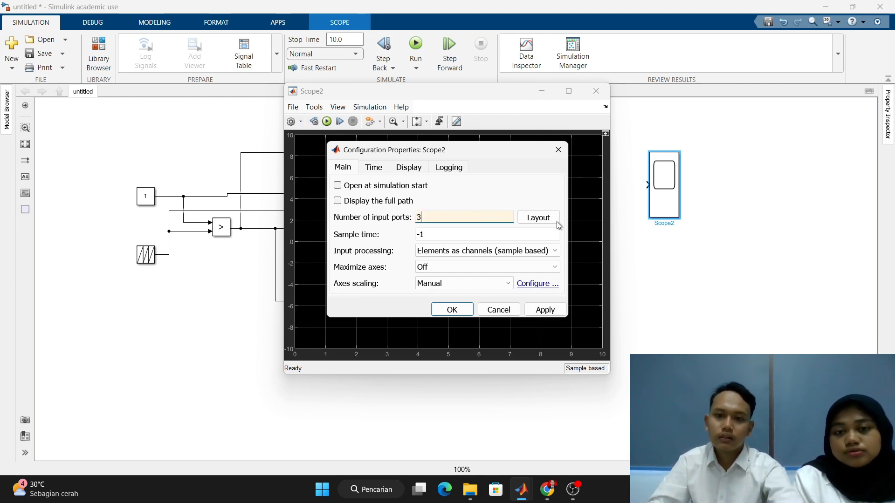
pyautogui.click(535, 220)
pyautogui.click(575, 256)
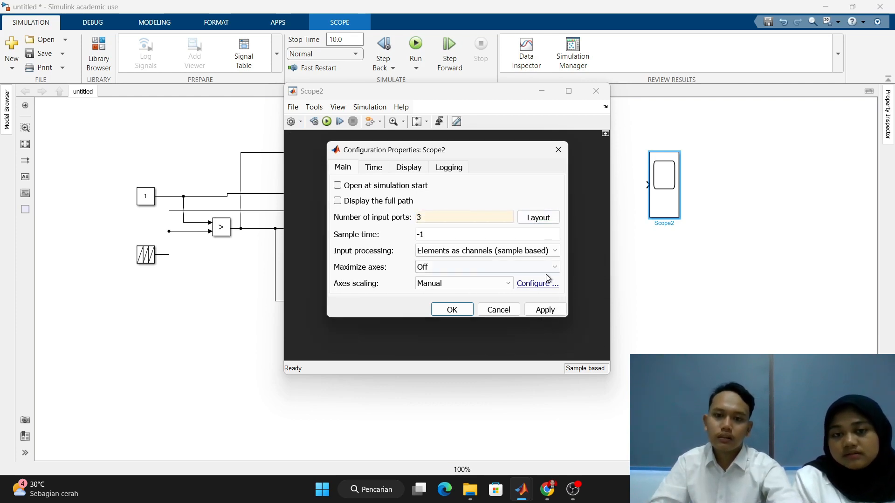
# - Set the new scope's time span to 0.02
pyautogui.click(374, 169)
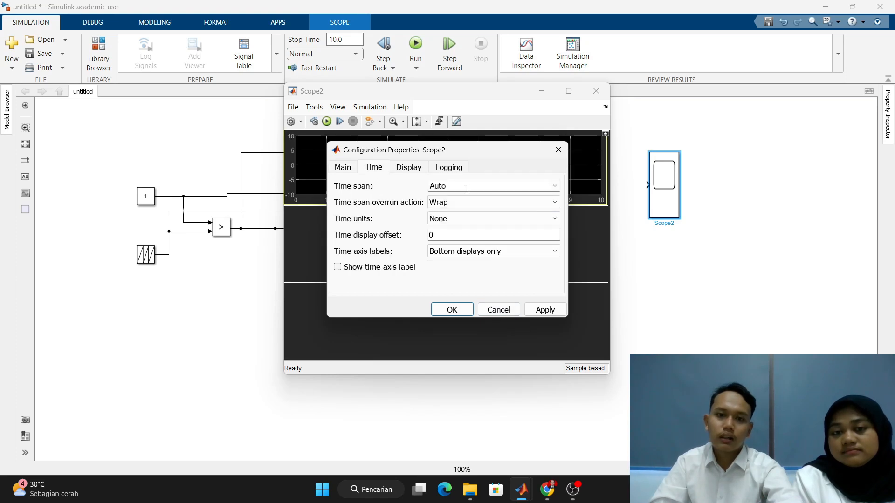
pyautogui.doubleClick(465, 188)
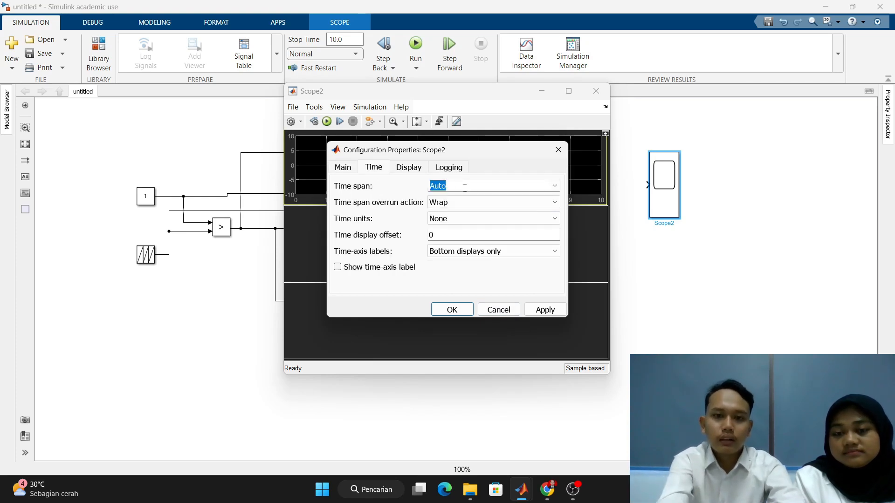
pyautogui.write('0.02')
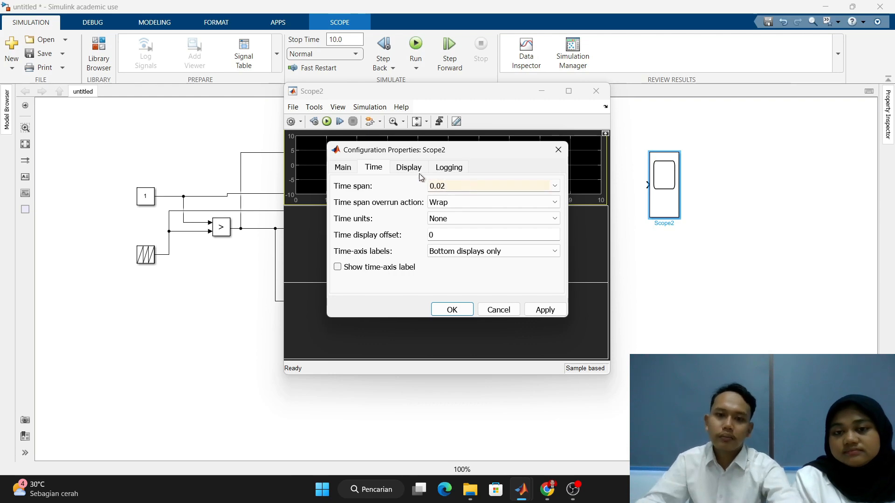
# - Set the Y-limits of the scope's display 1 to -1.25 minimum and 1.25 maximum, then confirm and close the scope
pyautogui.click(419, 172)
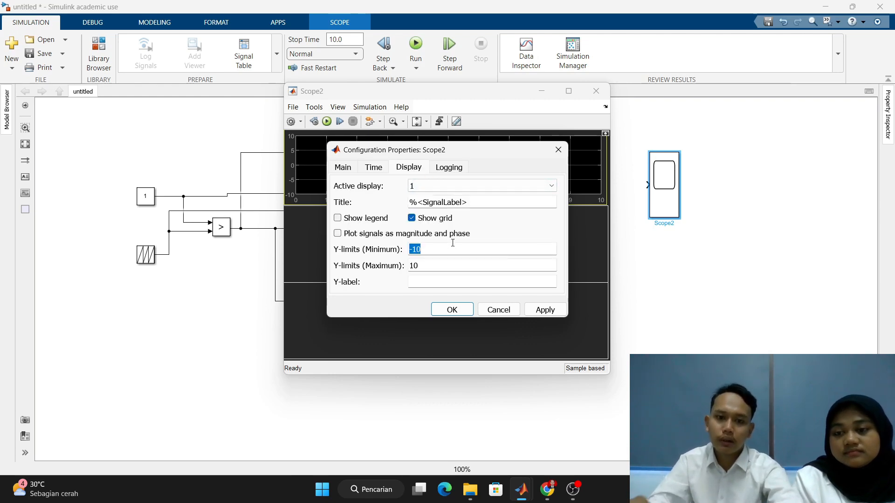
pyautogui.write('-')
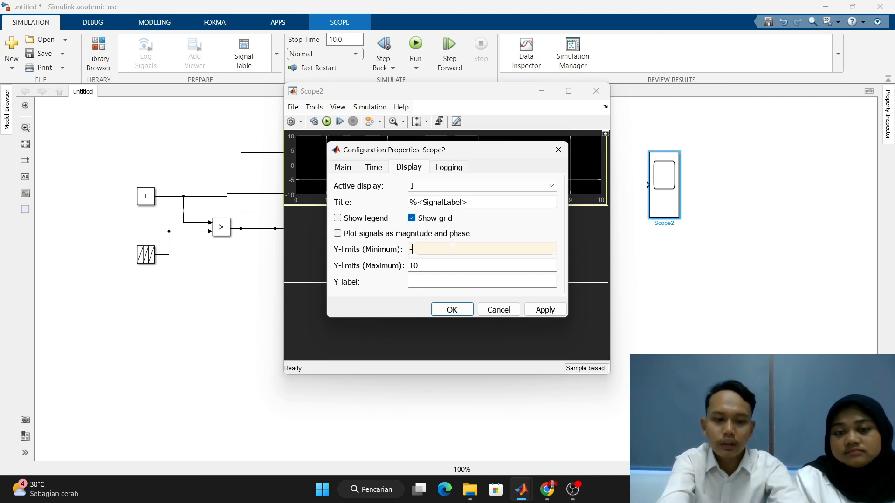
pyautogui.write('1.25')
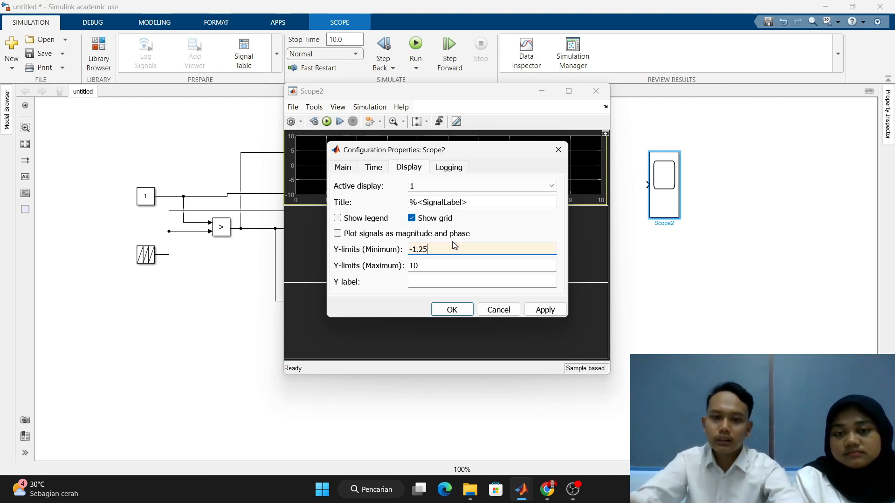
pyautogui.click(451, 263)
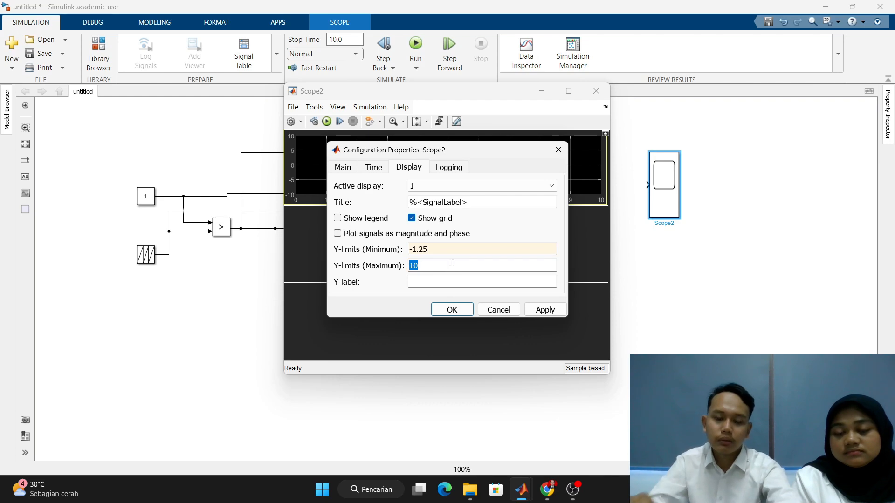
pyautogui.write('1.25')
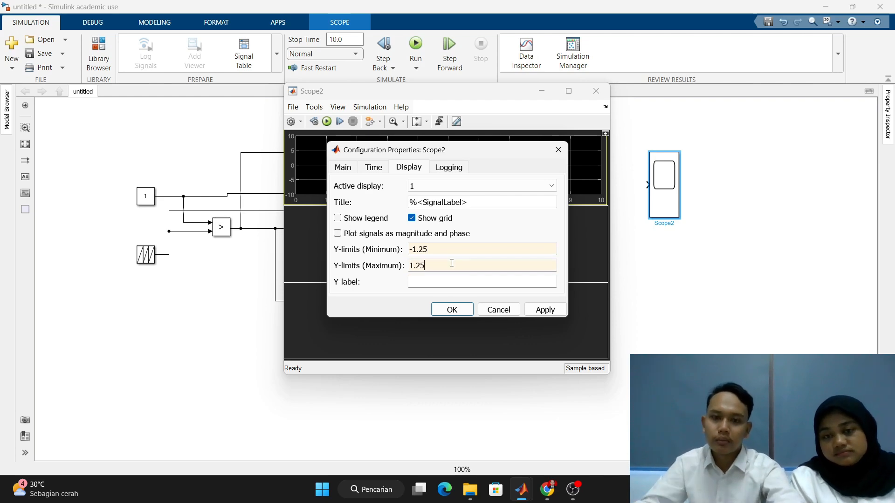
pyautogui.click(469, 314)
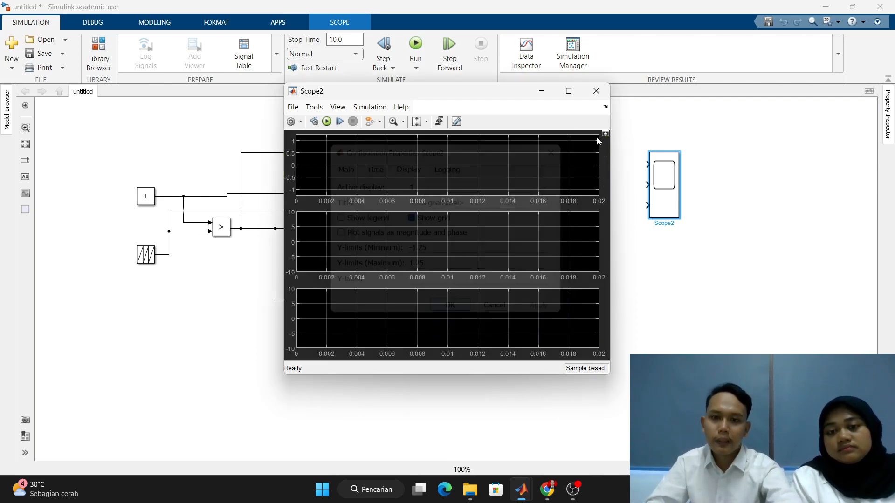
pyautogui.click(599, 95)
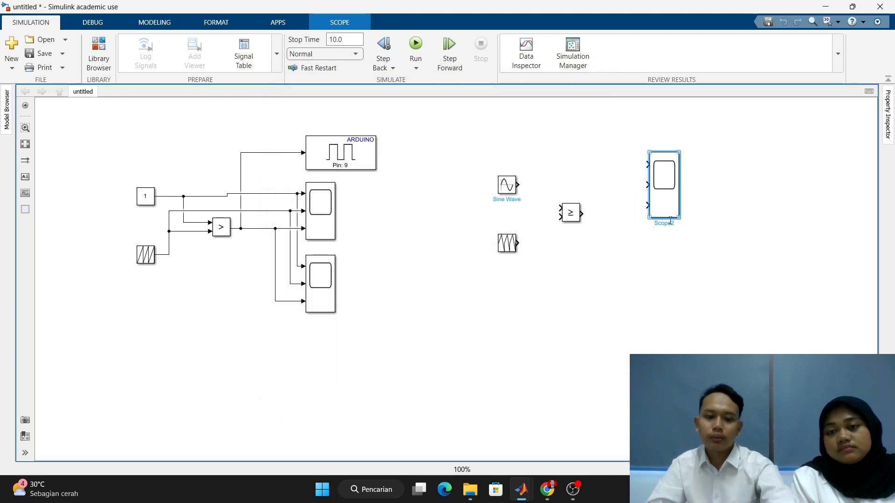
# - Duplicate the three-input scope directly below the original and change the copy's layout to a single display
pyautogui.moveTo(669, 220); pyautogui.dragTo(667, 280)
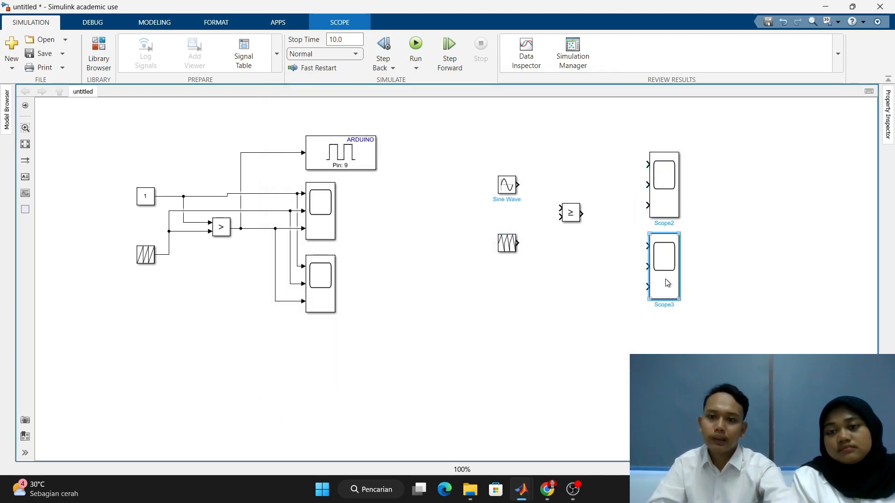
pyautogui.doubleClick(666, 278)
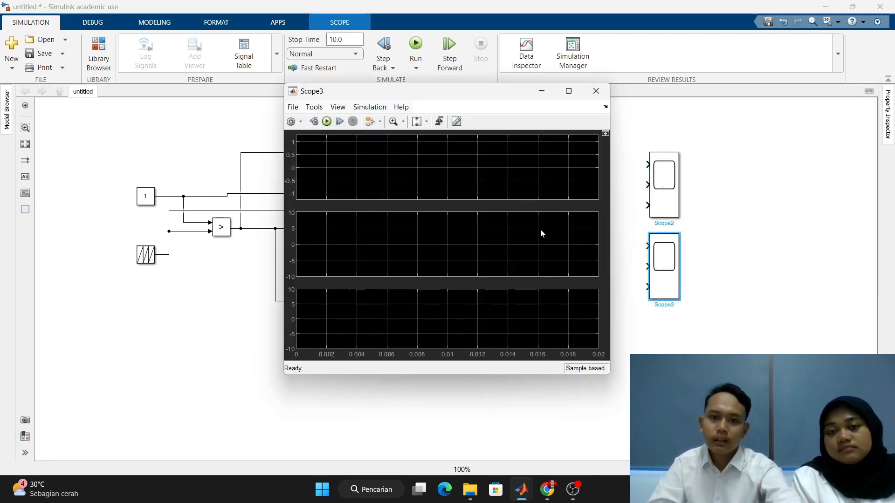
pyautogui.click(289, 122)
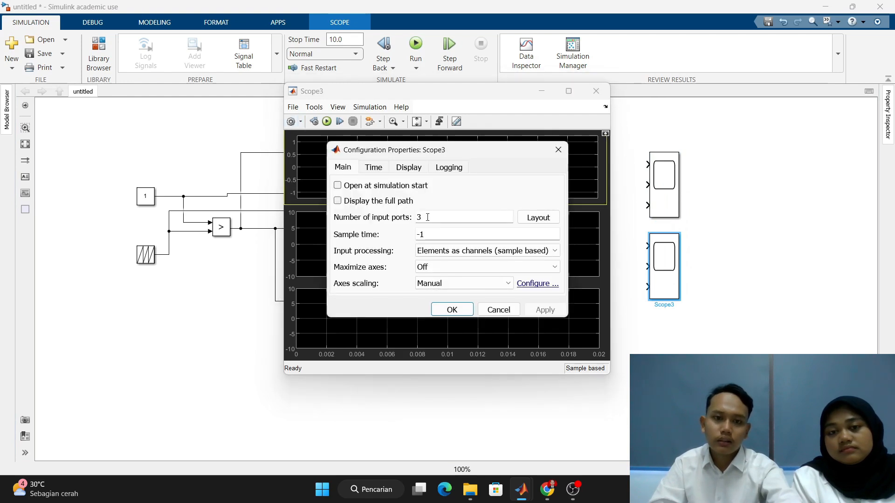
pyautogui.click(538, 218)
pyautogui.click(576, 229)
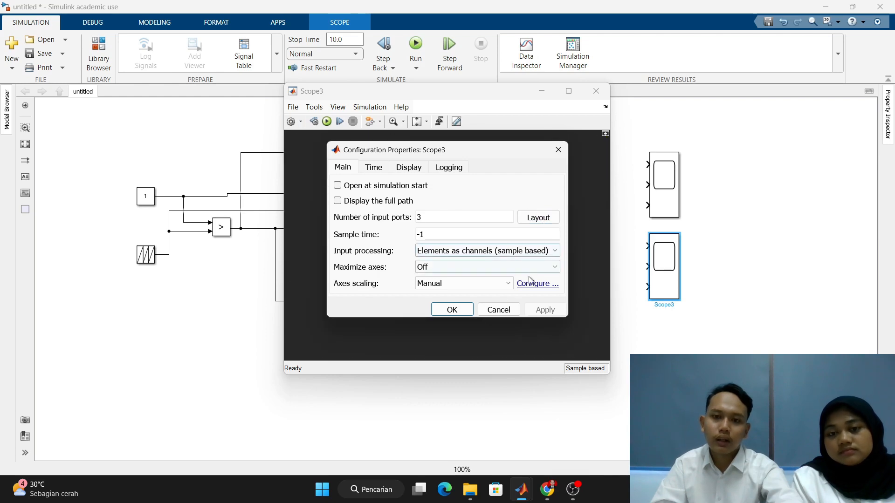
# - Set the duplicated scope's Y-limits to -1.25 minimum and 1.25 maximum, apply them and close the scope
pyautogui.click(375, 168)
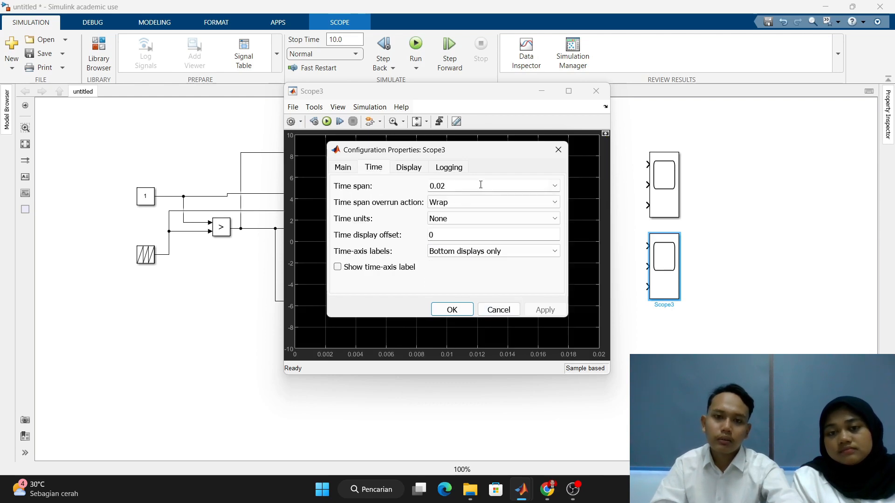
pyautogui.click(409, 168)
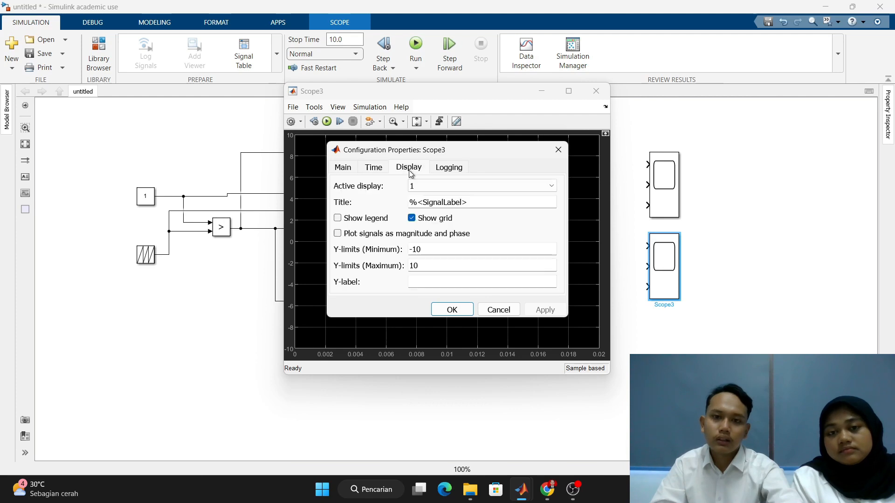
pyautogui.click(439, 247)
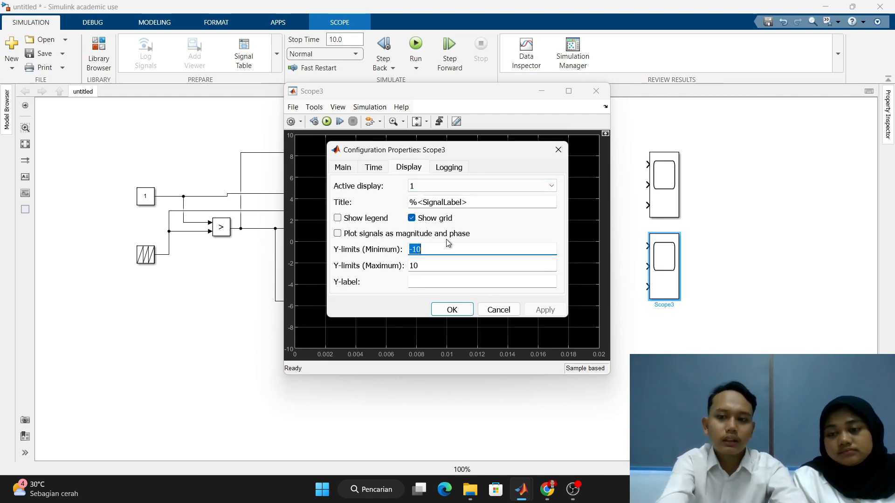
pyautogui.write('-')
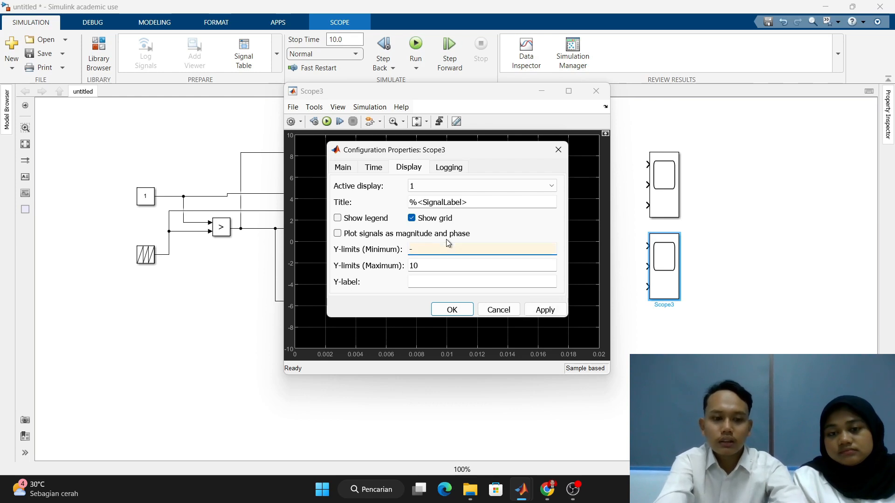
pyautogui.write('1.25')
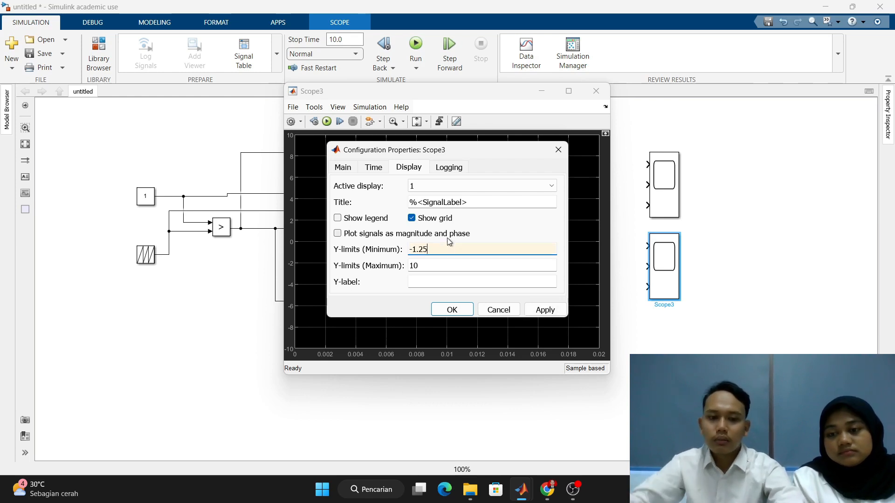
pyautogui.click(462, 260)
pyautogui.write('1.25')
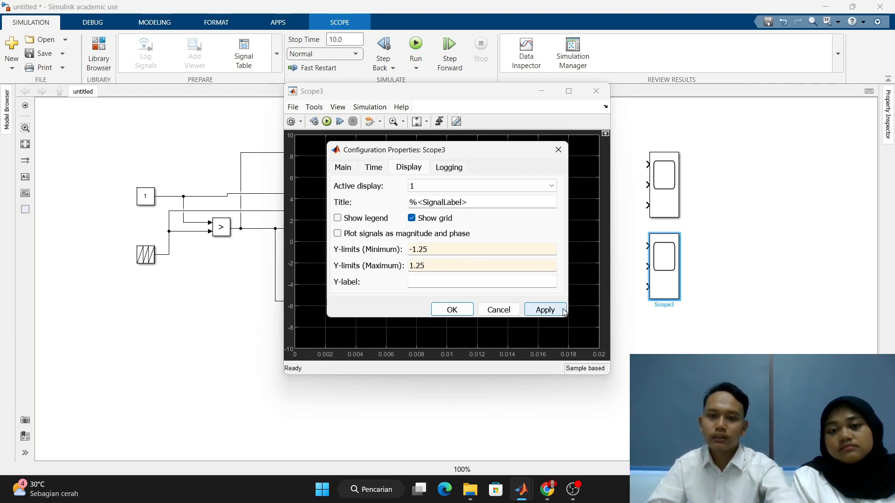
pyautogui.click(544, 310)
pyautogui.click(465, 306)
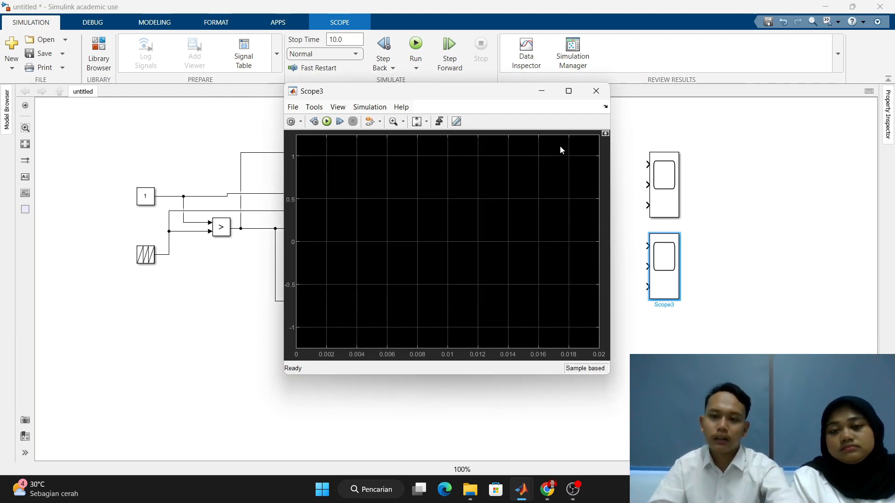
pyautogui.click(601, 95)
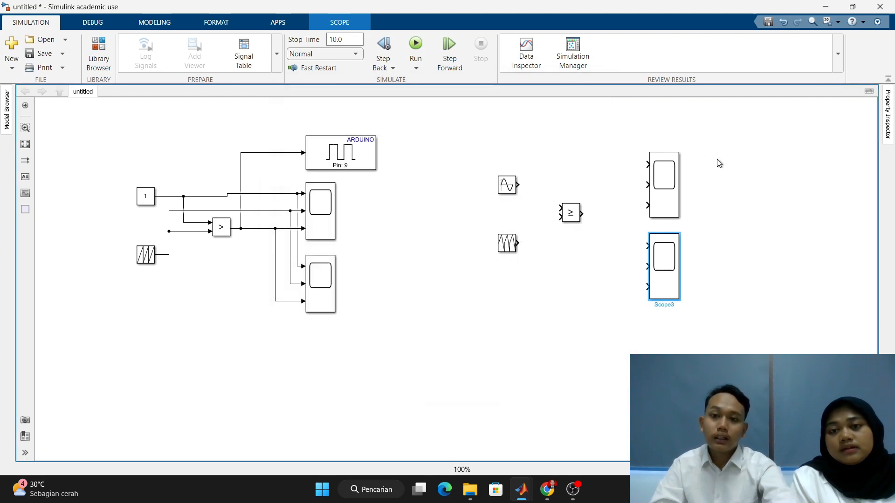
# - Add an Arduino Digital Output block above the two scopes of the sine-wave circuit
pyautogui.scroll(1, 718, 173)
pyautogui.scroll(-1, 718, 172)
pyautogui.moveTo(718, 173); pyautogui.dragTo(595, 245)
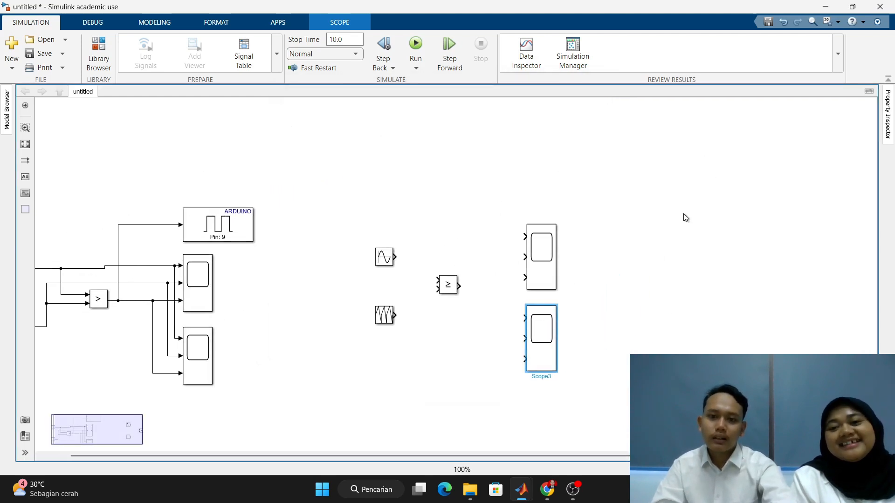
pyautogui.doubleClick(581, 211)
pyautogui.write('di')
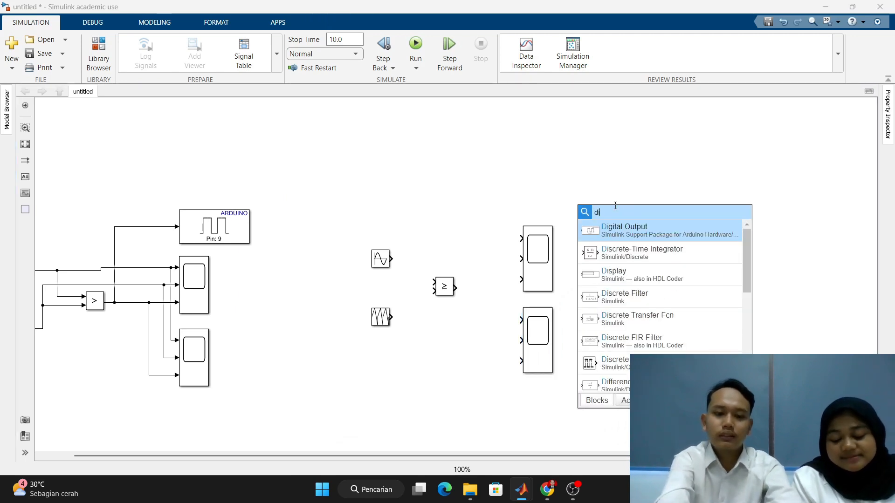
pyautogui.write('gita')
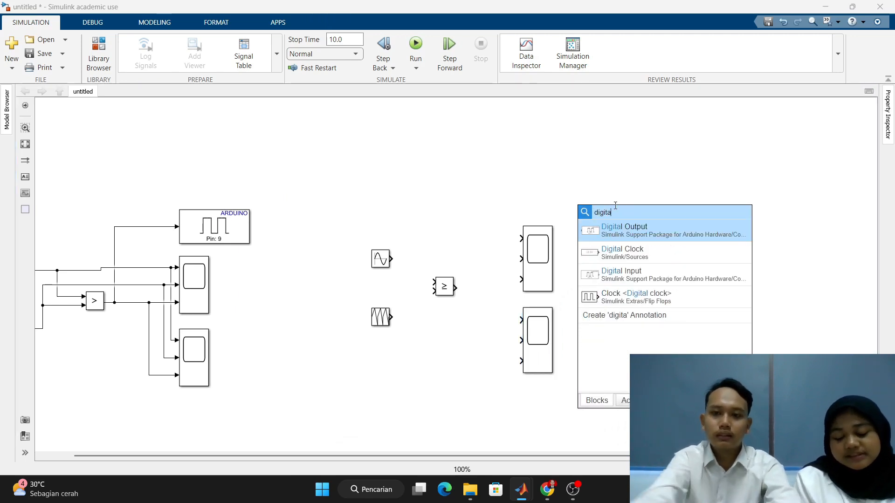
pyautogui.click(625, 236)
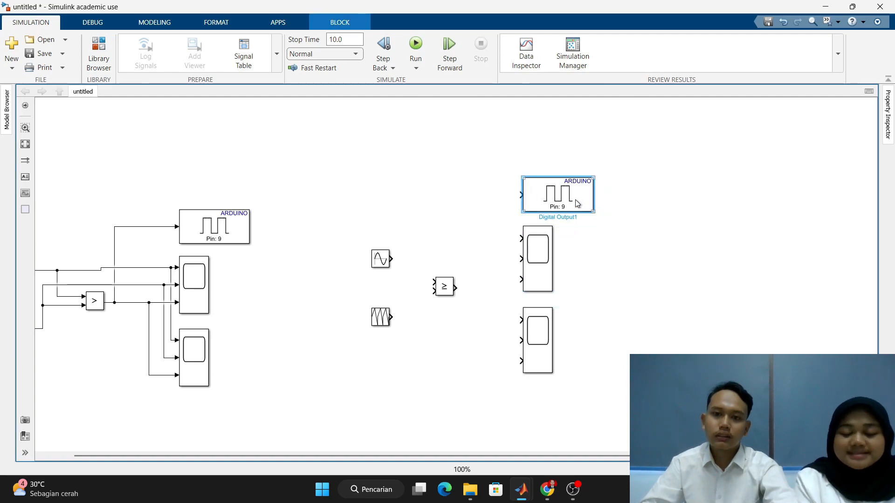
# - Set the new Digital Output block's pin number to 10
pyautogui.doubleClick(582, 203)
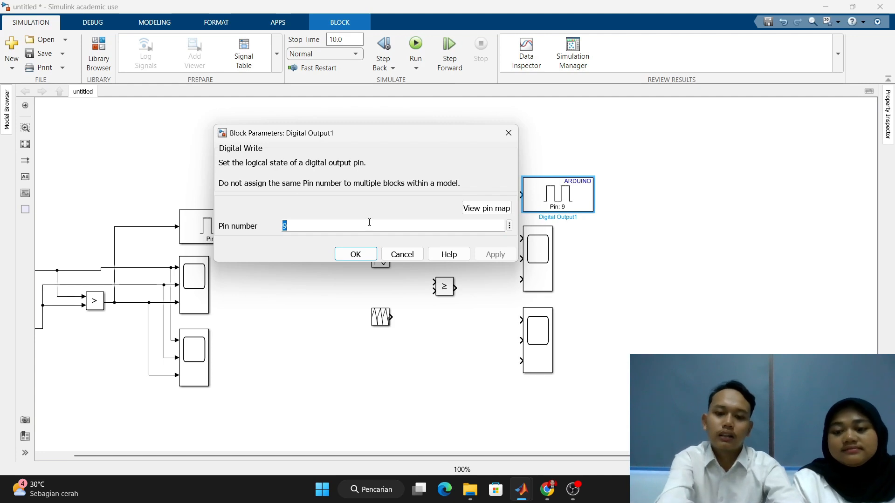
pyautogui.write('10')
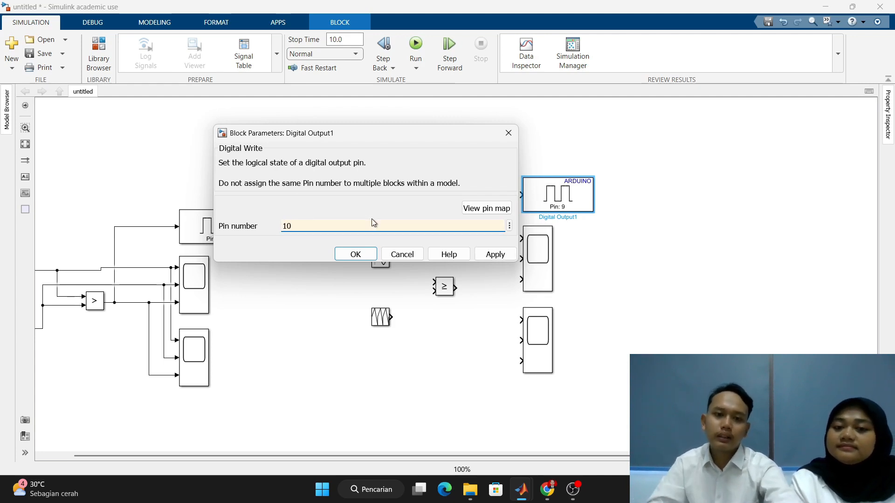
pyautogui.click(371, 255)
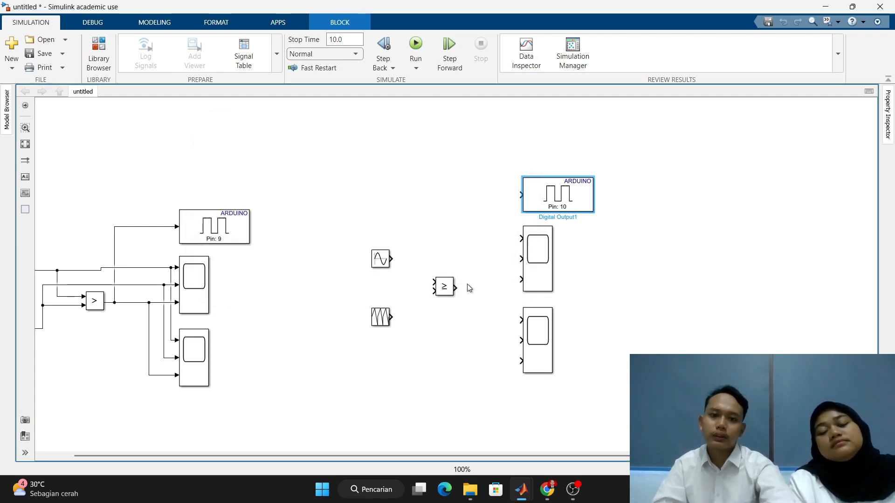
# - Connect the sine wave to the first input of the ≥ operator and the neighbouring repeating sequence to its second input
pyautogui.moveTo(445, 223); pyautogui.dragTo(428, 211)
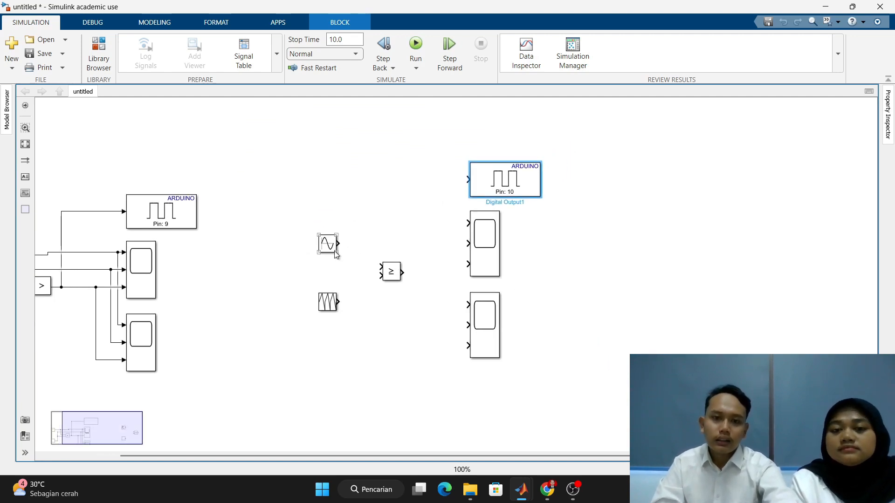
pyautogui.moveTo(339, 242); pyautogui.dragTo(376, 266)
pyautogui.click(334, 244)
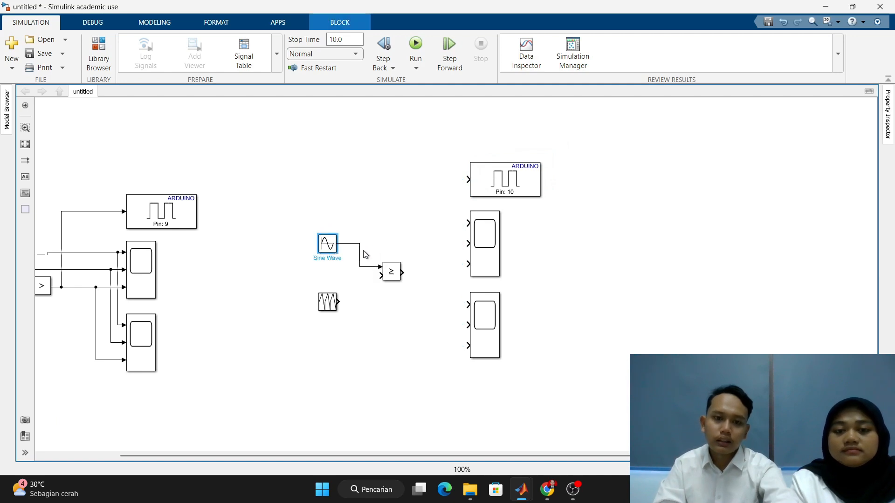
pyautogui.click(391, 272)
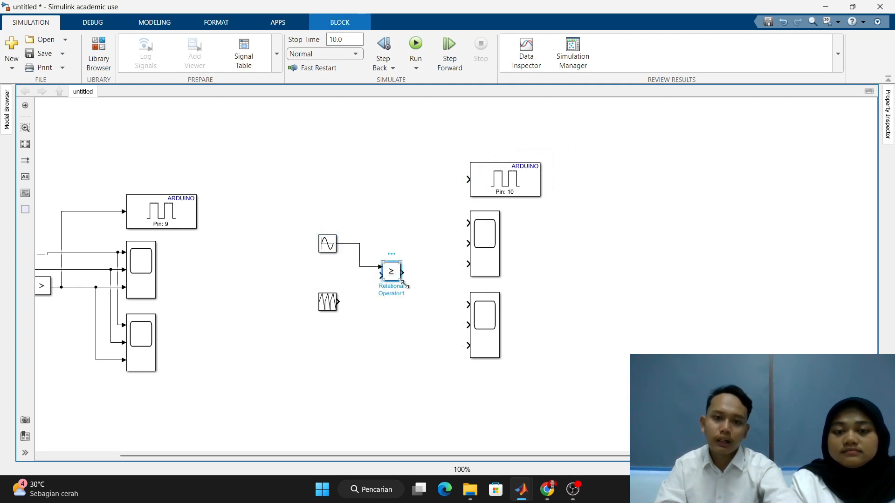
pyautogui.click(332, 303)
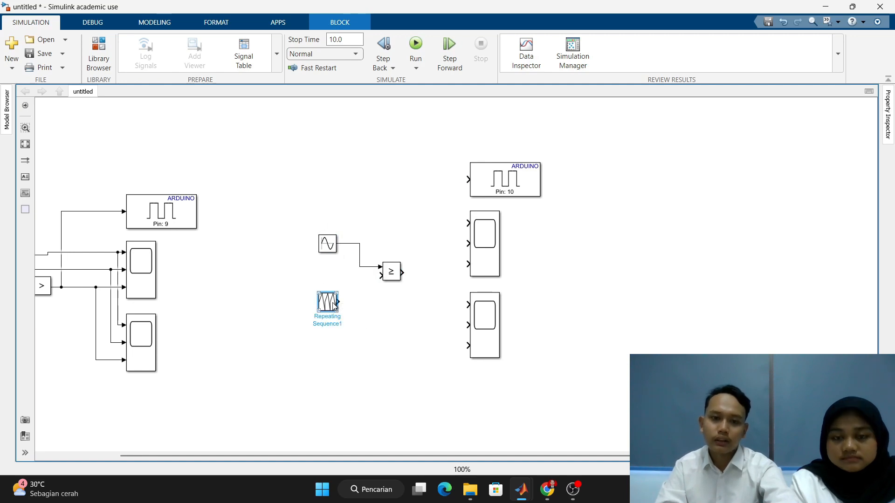
pyautogui.click(387, 277)
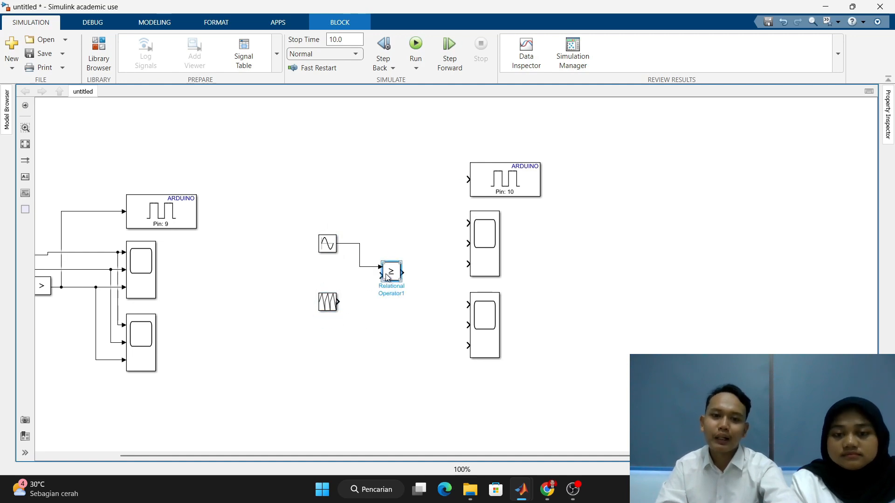
pyautogui.click(321, 311)
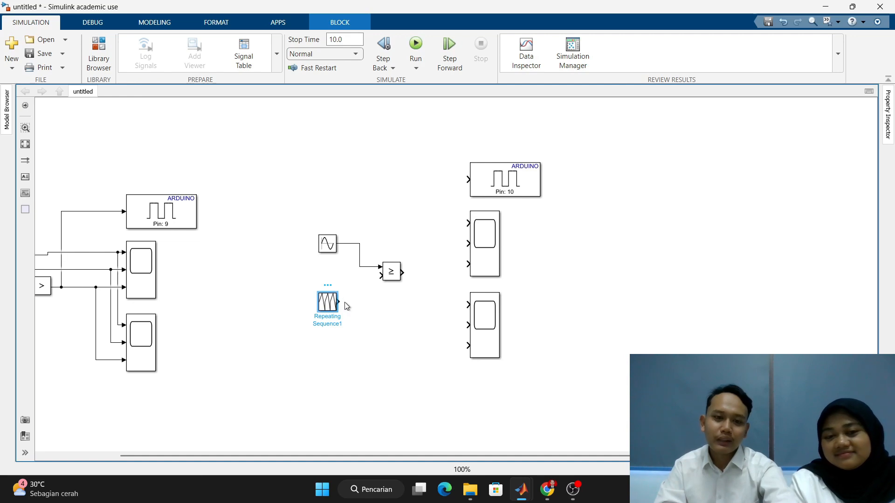
pyautogui.moveTo(339, 302); pyautogui.dragTo(380, 275)
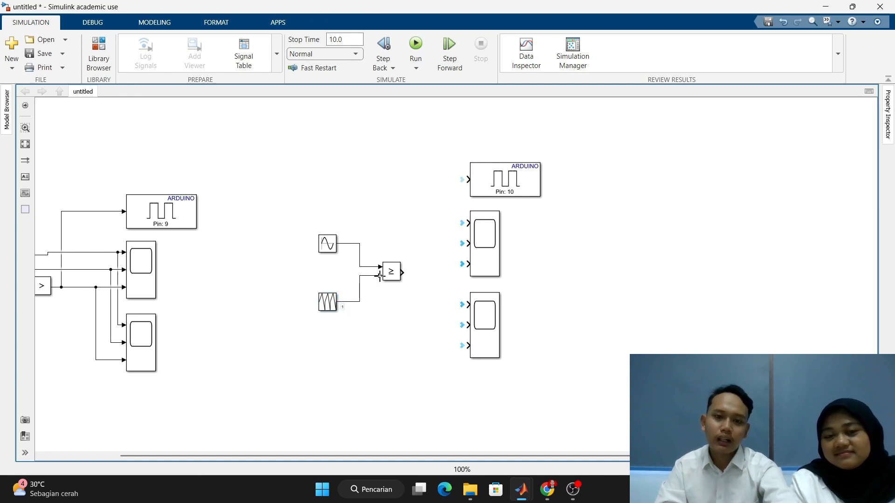
# - Wire the sine wave, the repeating sequence and the ≥ operator's output to the upper scope's first, second and third inputs respectively
pyautogui.click(391, 272)
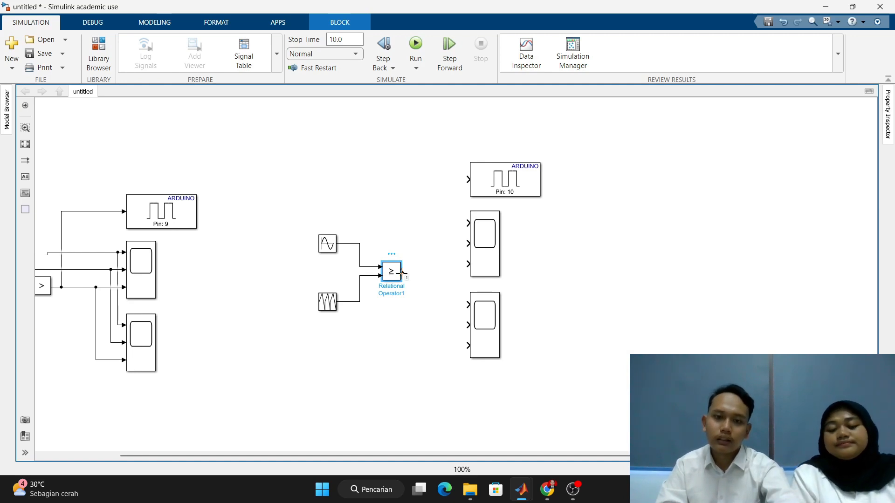
pyautogui.moveTo(401, 272); pyautogui.dragTo(467, 264)
pyautogui.click(484, 269)
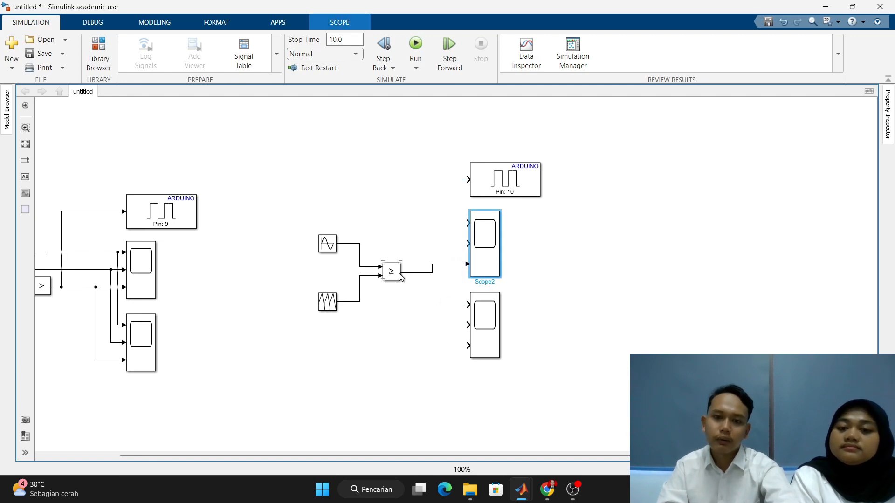
pyautogui.moveTo(466, 222); pyautogui.dragTo(360, 242)
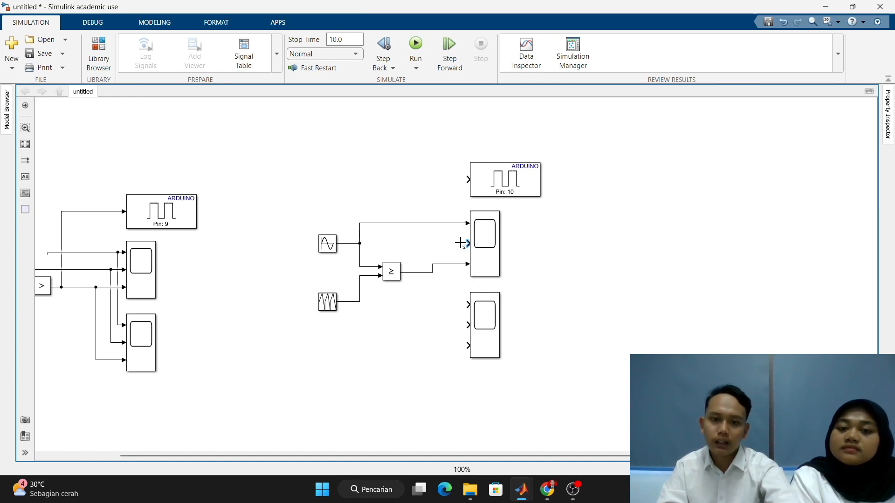
pyautogui.moveTo(460, 243)
pyautogui.mouseDown()
pyautogui.moveTo(393, 303)
pyautogui.moveTo(360, 303)
pyautogui.mouseUp()
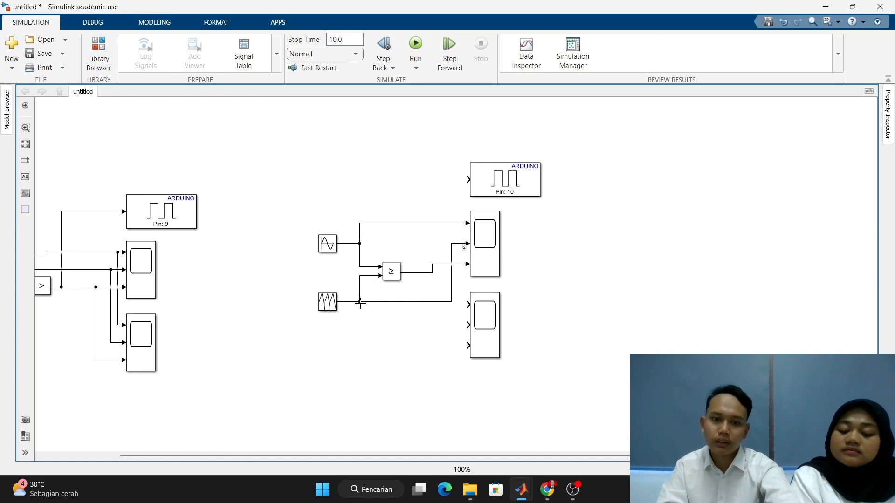
pyautogui.click(331, 306)
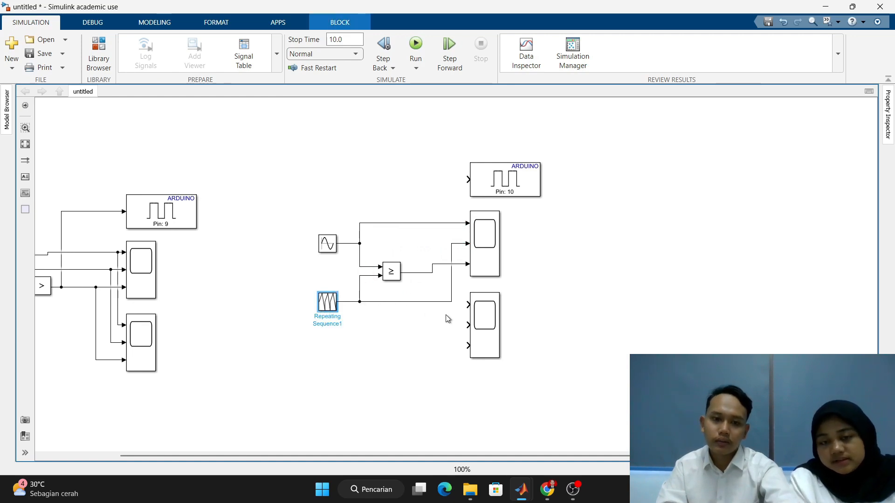
pyautogui.click(550, 258)
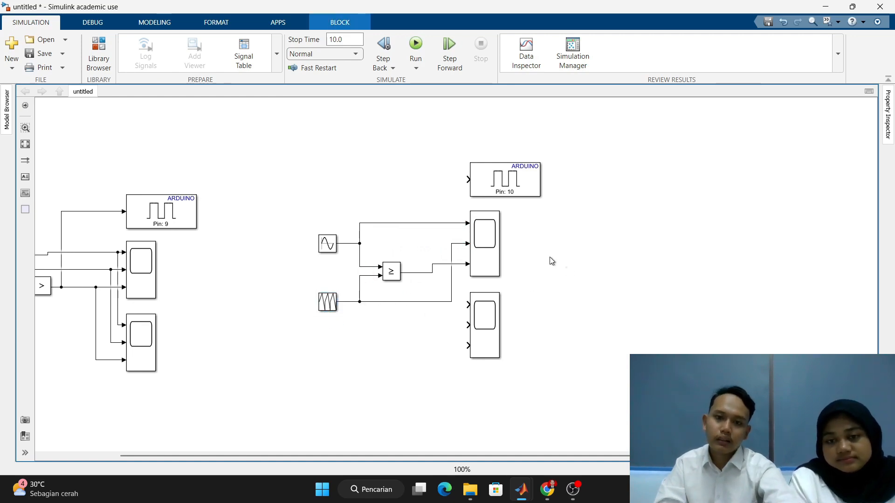
# - Branch the ≥ operator's output to the pin 10 Digital Output block and shift the upper scope slightly to straighten its third input line
pyautogui.click(465, 180)
pyautogui.moveTo(466, 179)
pyautogui.mouseDown()
pyautogui.moveTo(436, 186)
pyautogui.moveTo(409, 273)
pyautogui.mouseUp()
pyautogui.click(401, 281)
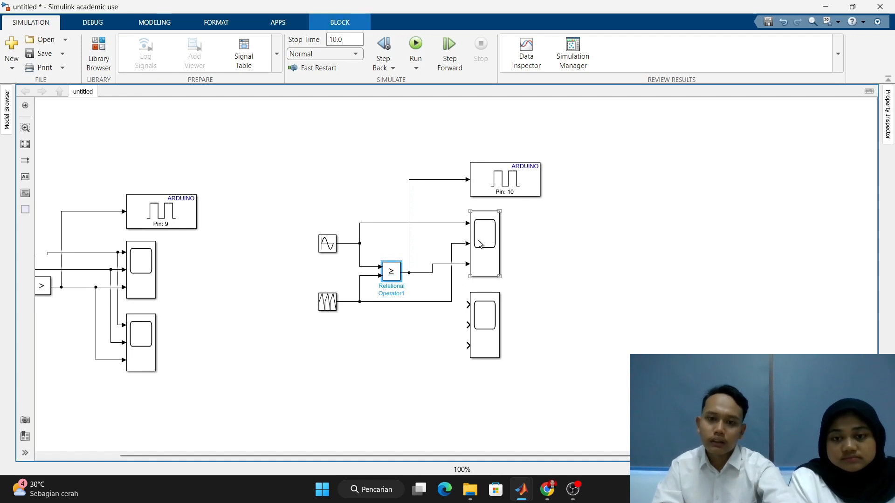
pyautogui.moveTo(487, 244); pyautogui.dragTo(496, 252)
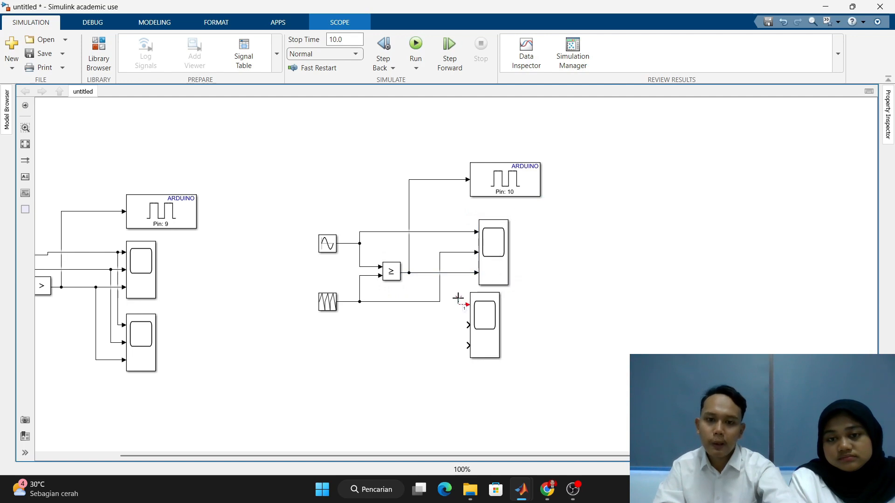
# - Branch the sine signal to the lower scope's first input and the repeating sequence signal to its second and third inputs
pyautogui.moveTo(466, 305); pyautogui.dragTo(465, 233)
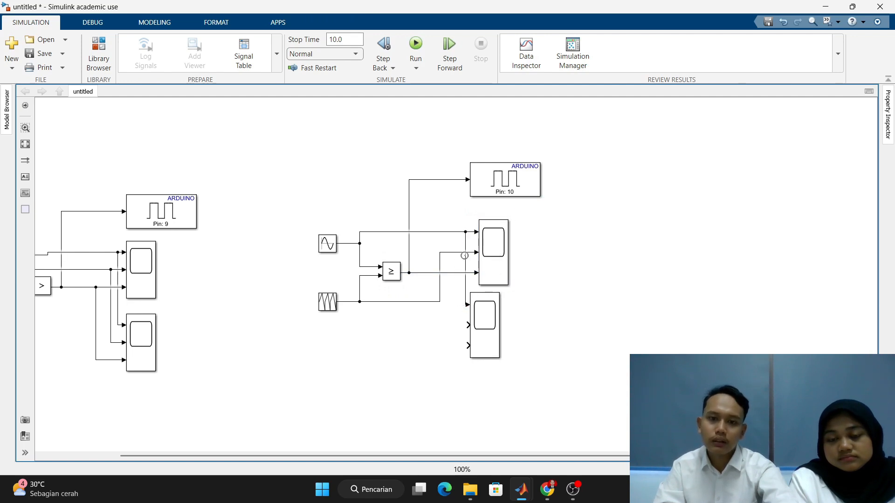
pyautogui.moveTo(465, 324); pyautogui.dragTo(459, 252)
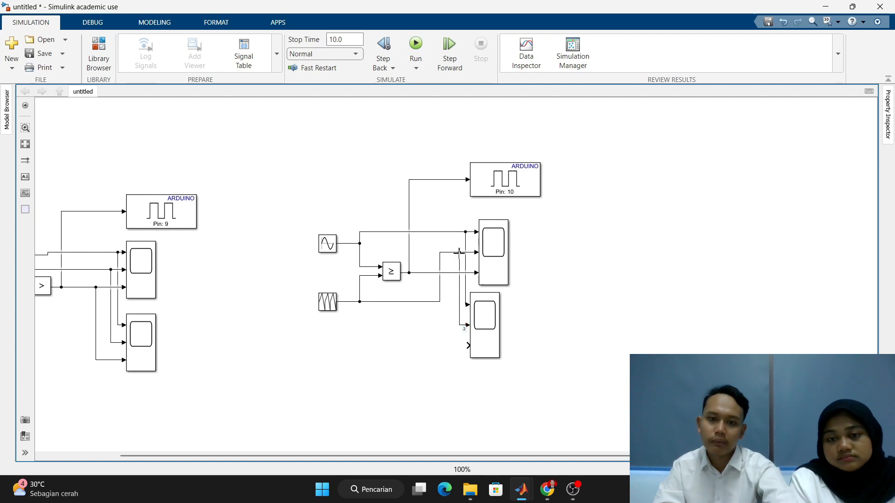
pyautogui.moveTo(466, 347); pyautogui.dragTo(449, 252)
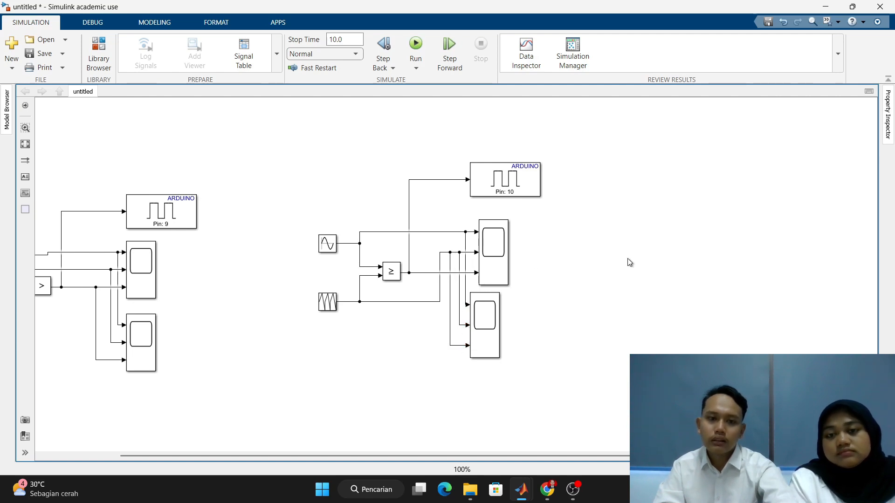
pyautogui.moveTo(407, 457); pyautogui.dragTo(397, 457)
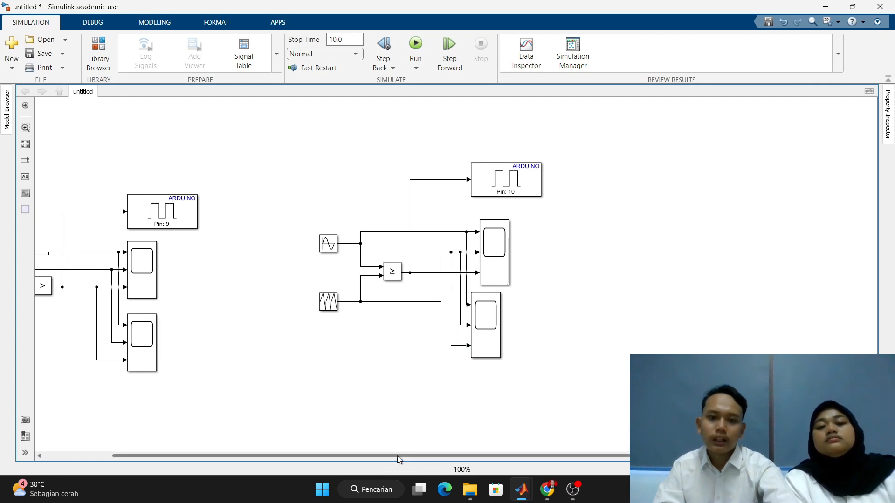
pyautogui.scroll(-2, 351, 444)
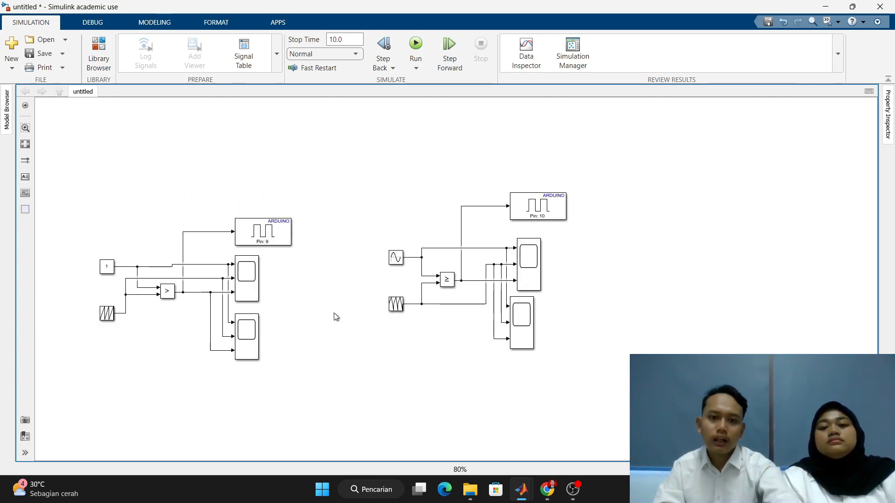
pyautogui.moveTo(335, 314); pyautogui.dragTo(424, 224)
pyautogui.scroll(1, 443, 212)
pyautogui.scroll(-1, 449, 270)
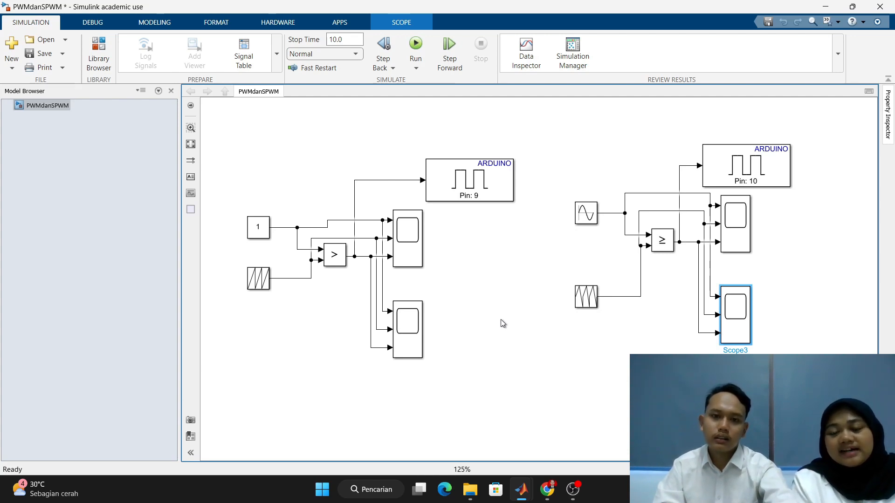
# - Run the PWMdanSPWM model and inspect the waveforms in the upper and lower scopes of the constant-versus-sequence circuit
pyautogui.click(416, 45)
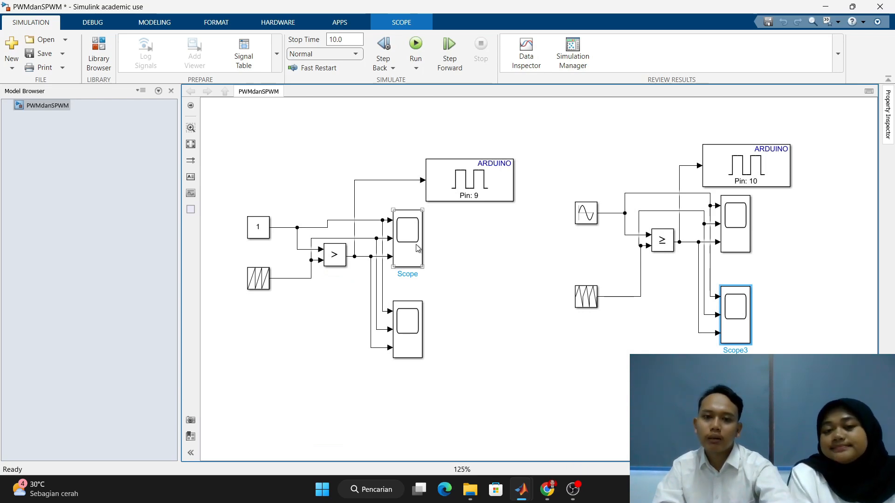
pyautogui.doubleClick(417, 245)
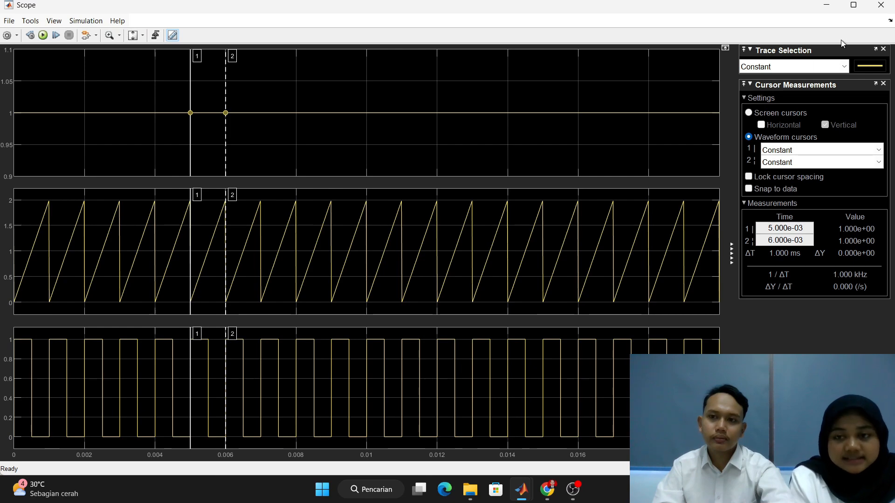
pyautogui.click(881, 5)
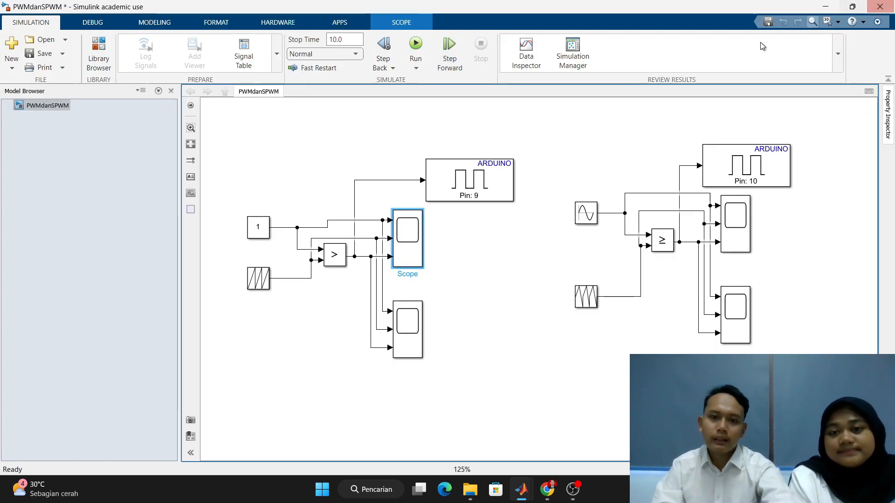
pyautogui.doubleClick(409, 331)
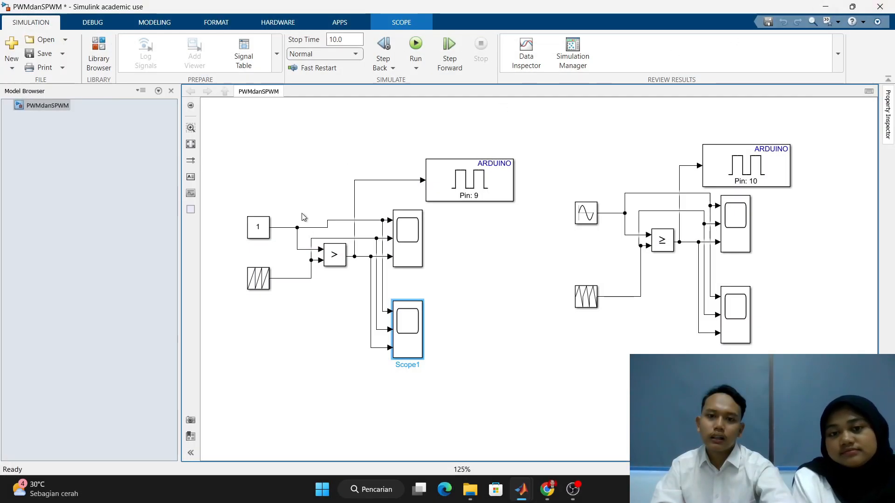
# - Inspect the simulated waveforms in the upper and lower scopes of the sine-versus-sequence circuit
pyautogui.click(749, 228)
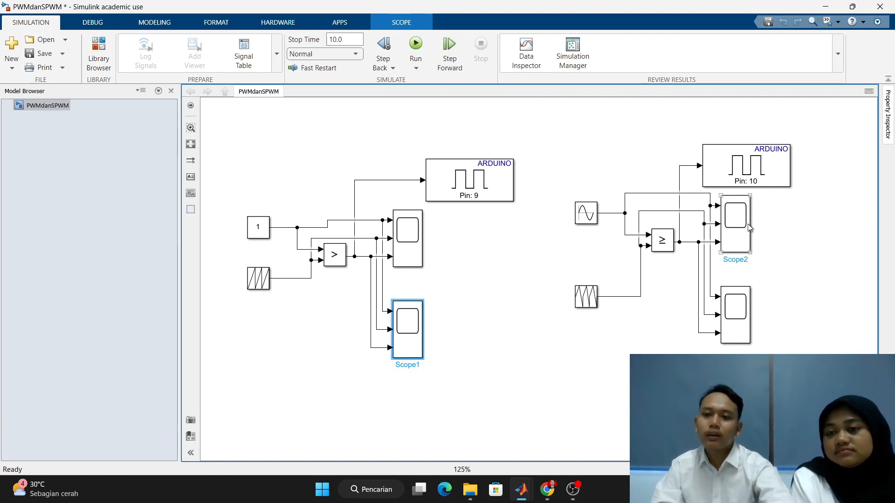
pyautogui.click(601, 188)
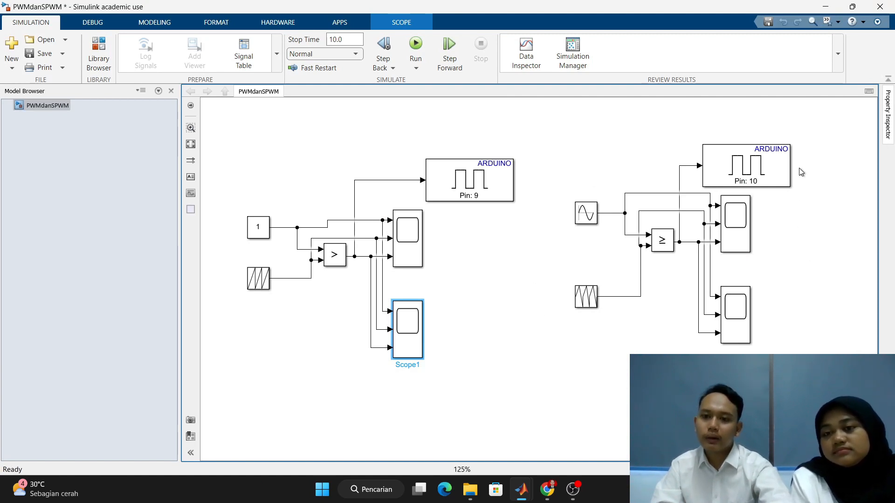
pyautogui.click(735, 235)
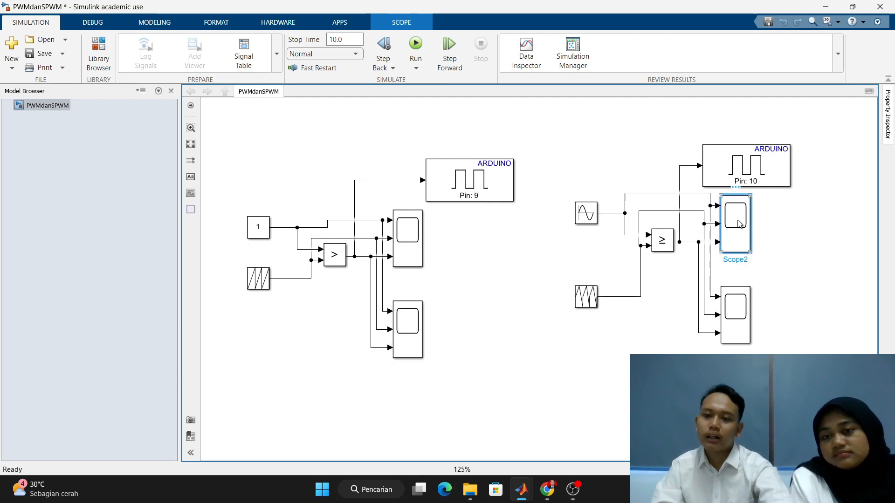
pyautogui.doubleClick(738, 224)
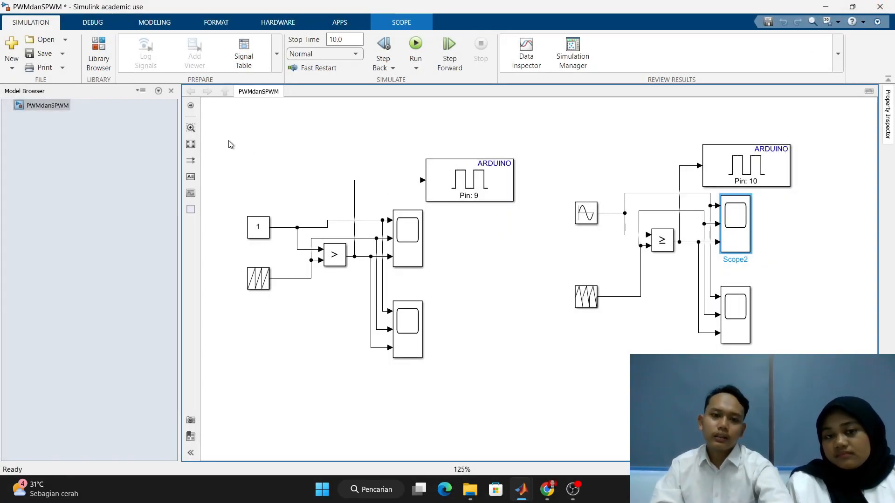
pyautogui.moveTo(271, 123); pyautogui.dragTo(525, 374)
pyautogui.click(566, 134)
pyautogui.moveTo(522, 106); pyautogui.dragTo(827, 360)
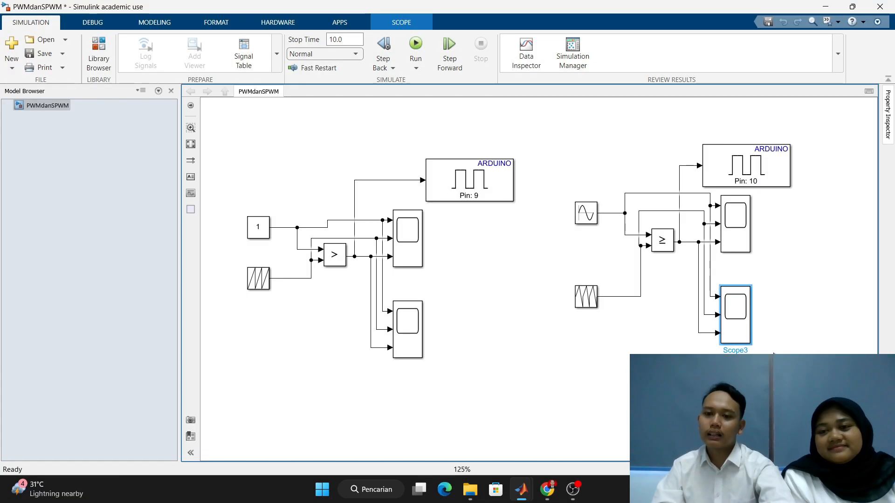
pyautogui.doubleClick(742, 321)
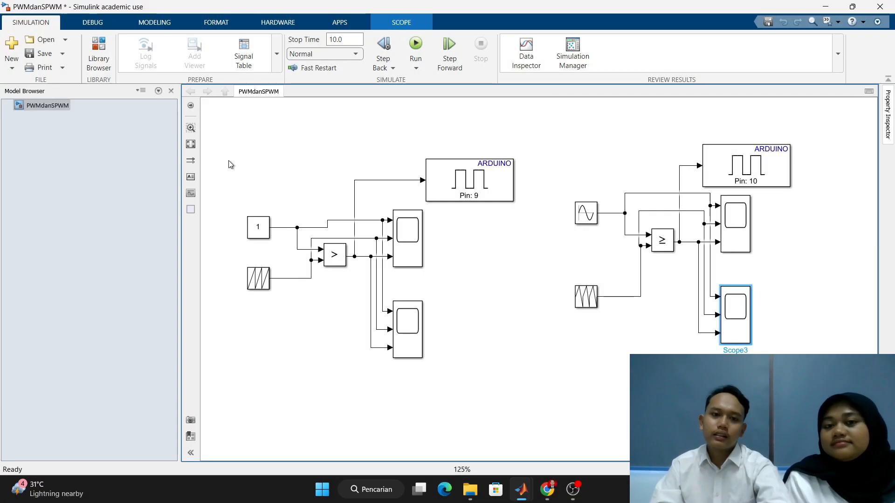
pyautogui.moveTo(220, 113); pyautogui.dragTo(542, 393)
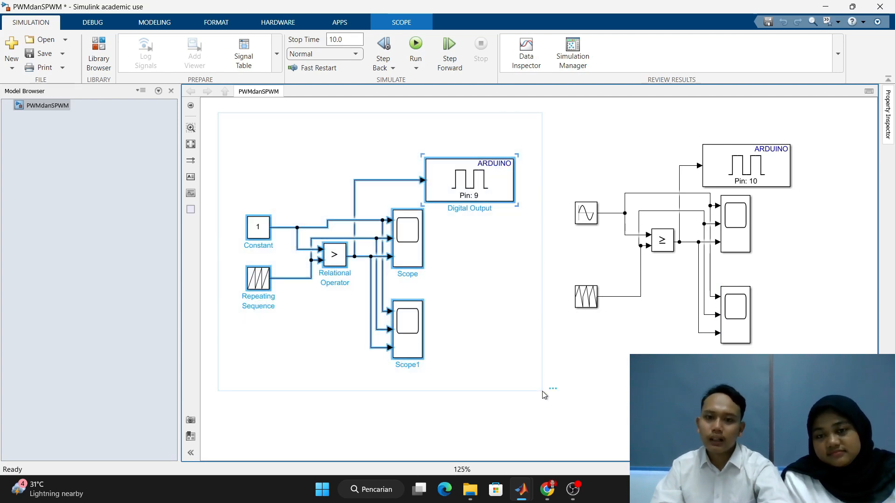
pyautogui.moveTo(541, 106); pyautogui.dragTo(841, 389)
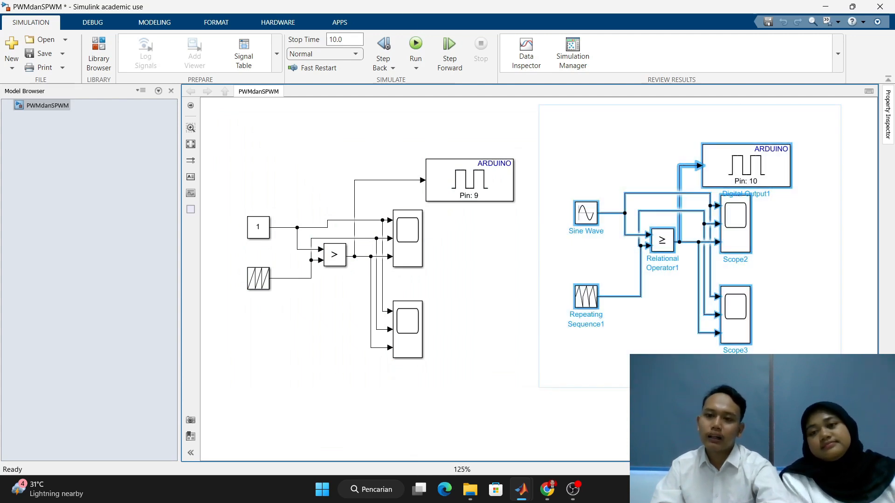
pyautogui.click(860, 288)
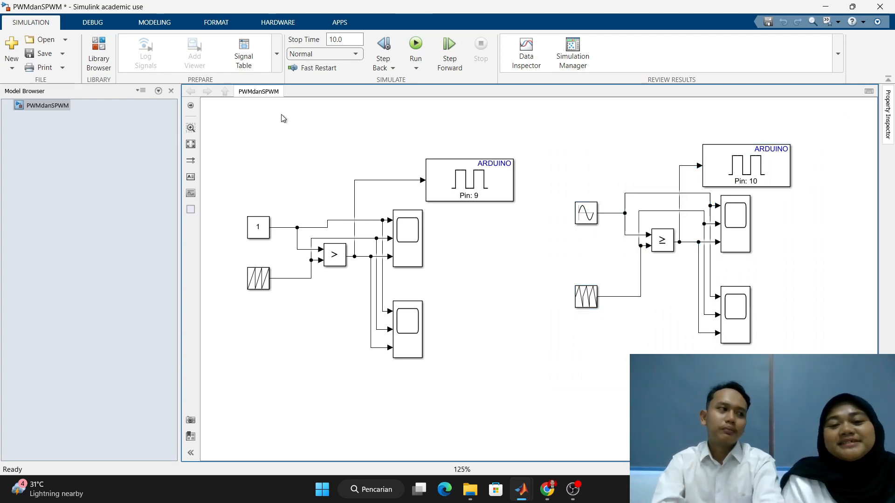